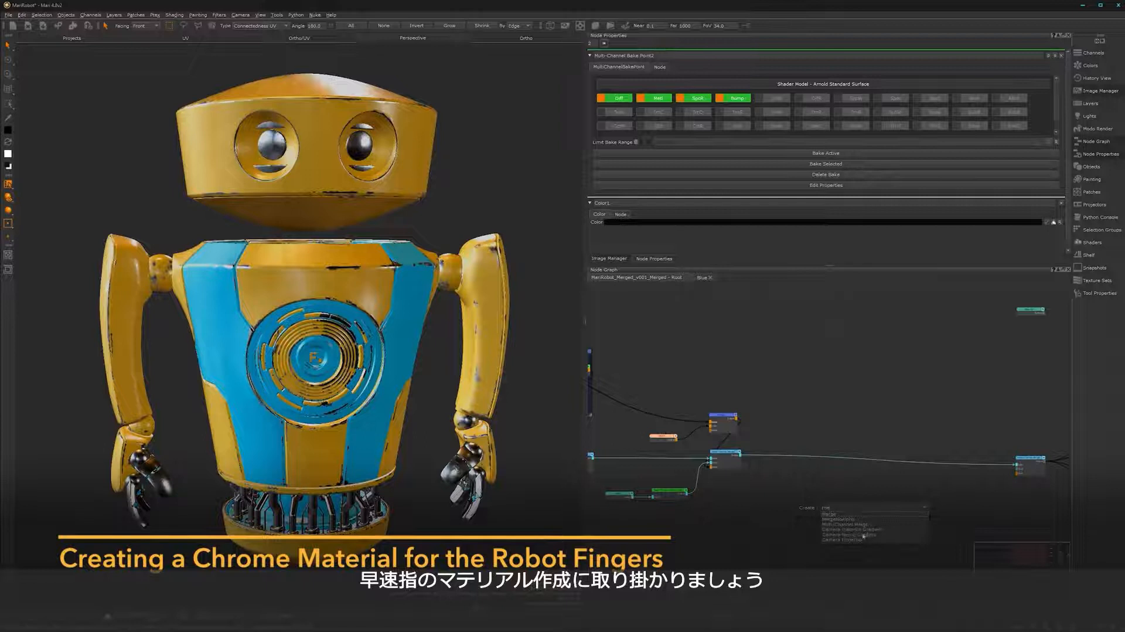
Step: Create a Multi-Channel Merge node using the Arnold Standard Surface shader model and place it in open space in the node graph
click(846, 524)
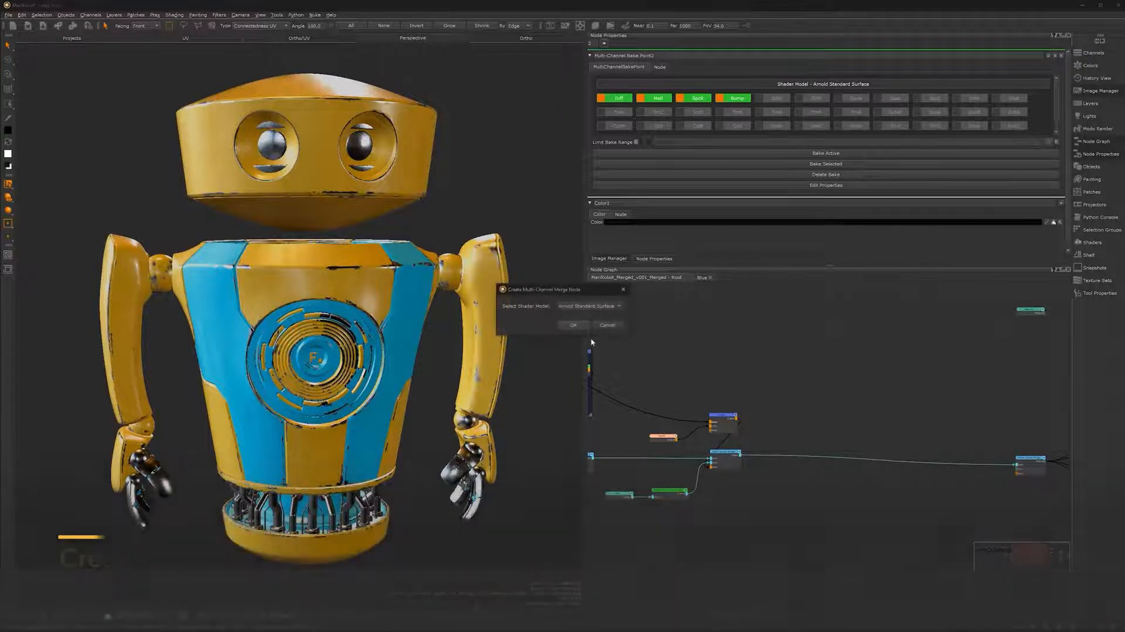
click(579, 326)
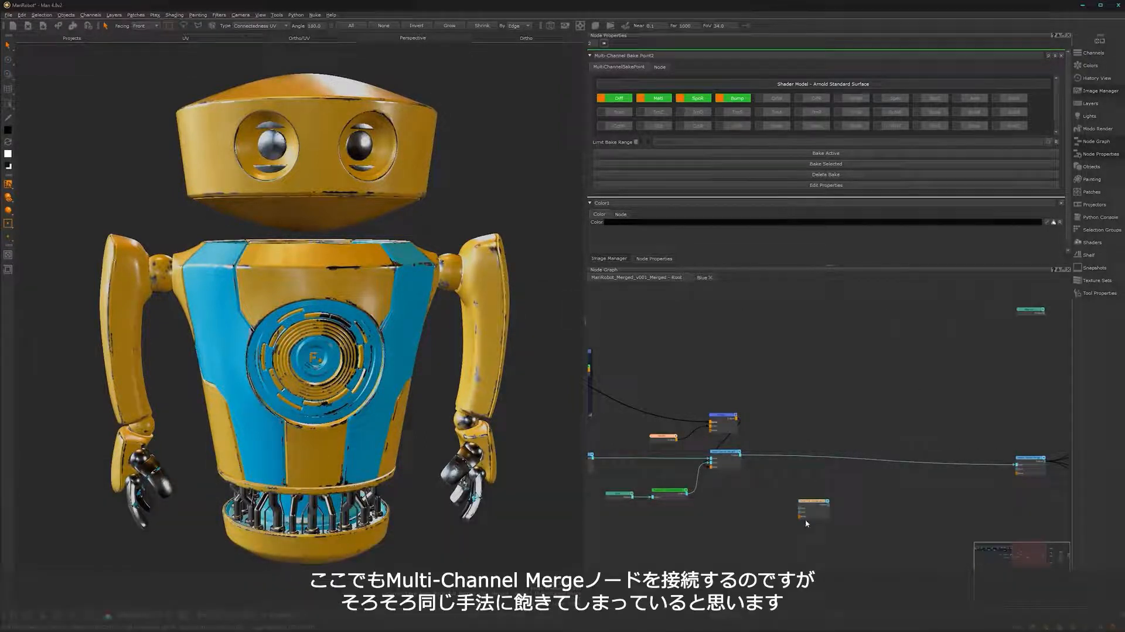
scroll(781, 538, up, 4)
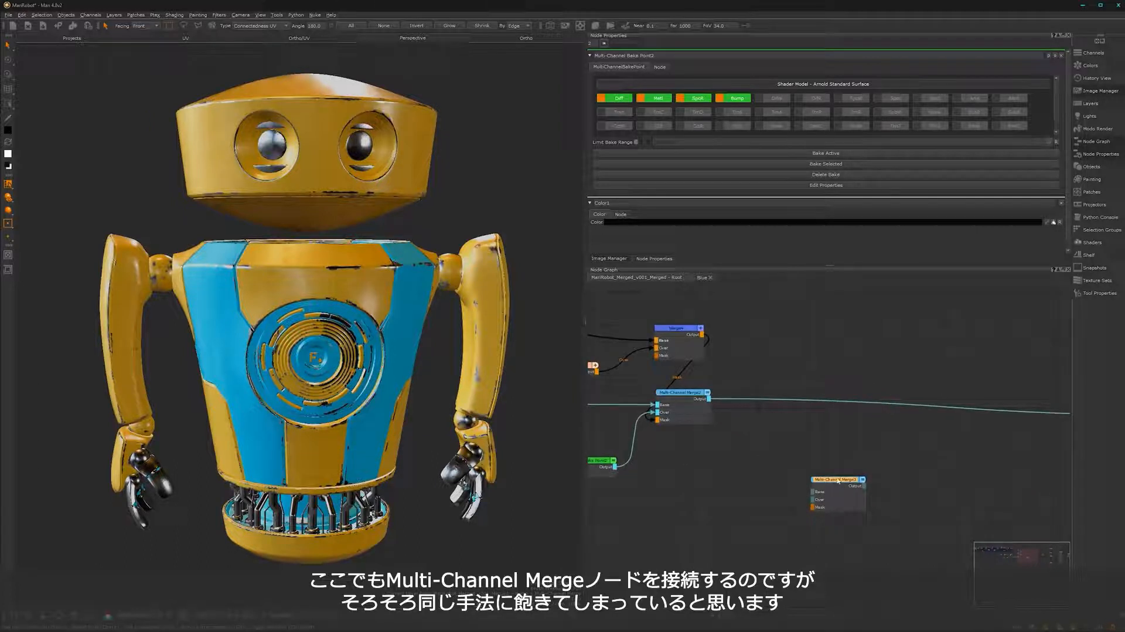
drag(837, 481, 867, 460)
Step: Wire the new Multi-Channel Merge node into the stream between the two existing Multi-Channel Merge nodes and line it up with them
middle_drag(827, 434, 788, 434)
drag(661, 399, 800, 470)
middle_drag(909, 484, 862, 451)
scroll(862, 450, down, 2)
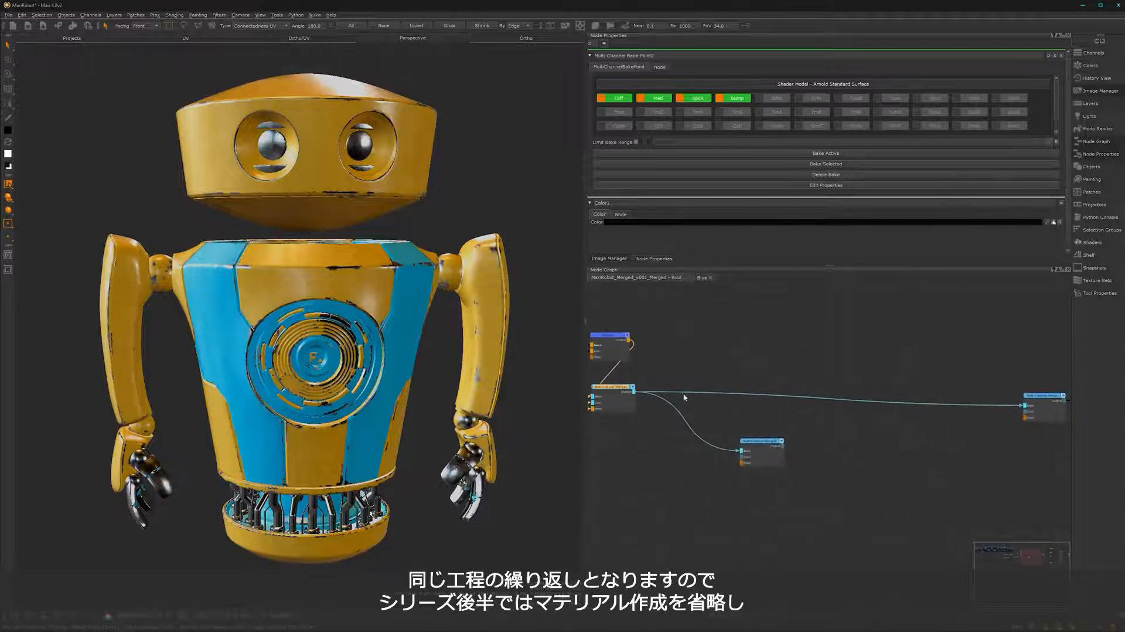
drag(678, 395, 782, 447)
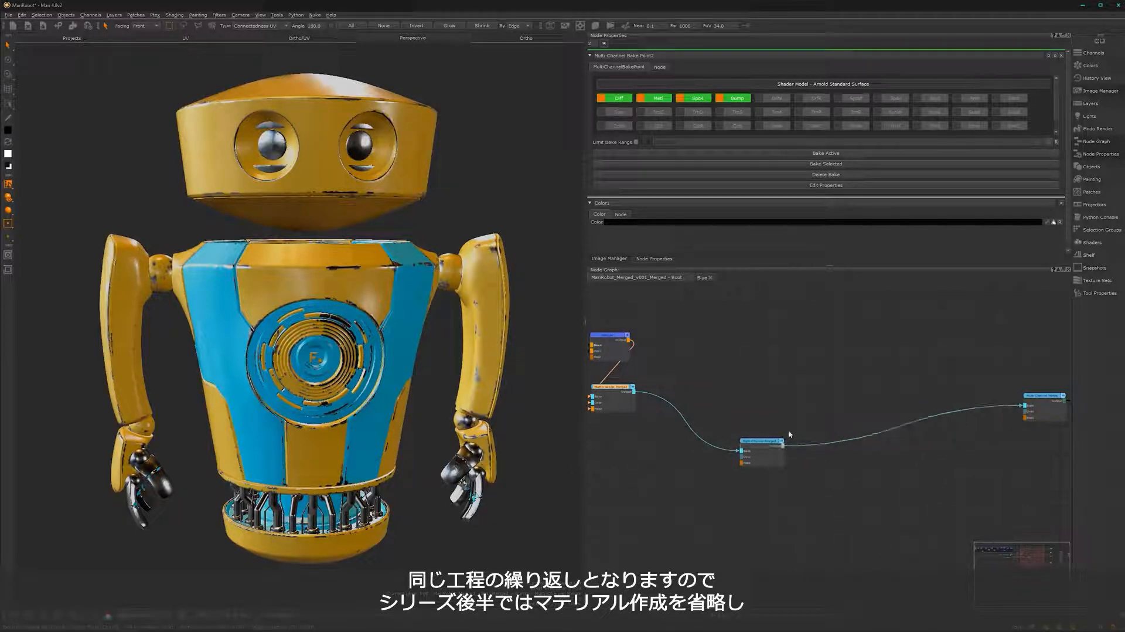
drag(763, 444, 827, 392)
Step: Copy the unconnected Material node and paste it below the new Multi-Channel Merge node
middle_drag(876, 415, 885, 372)
drag(885, 372, 829, 319)
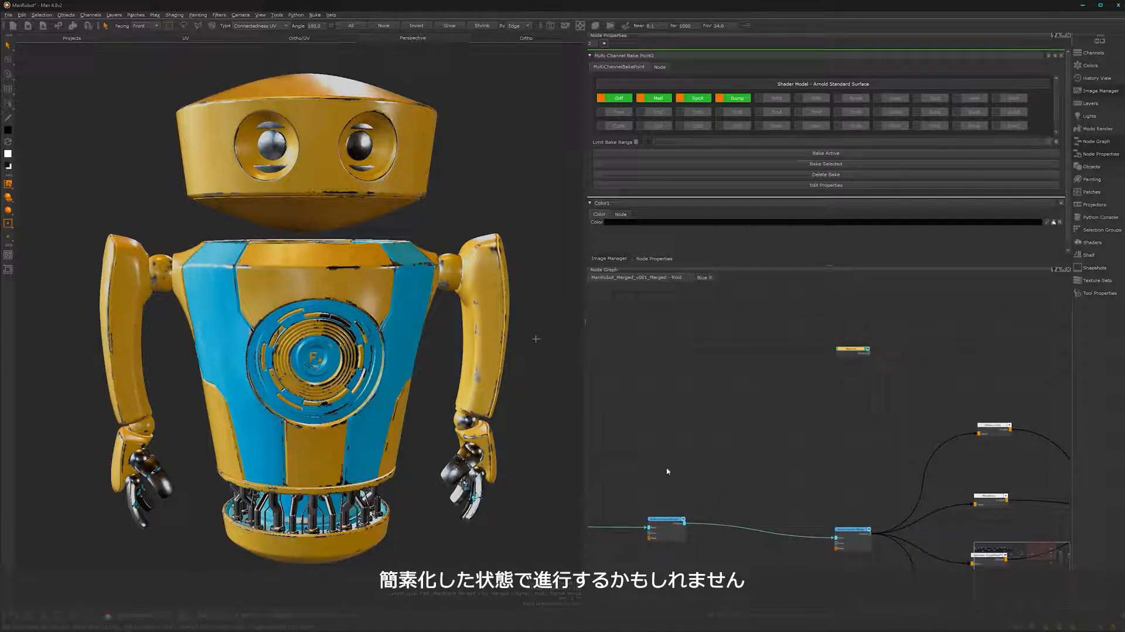
middle_drag(706, 455, 834, 373)
scroll(806, 456, up, 3)
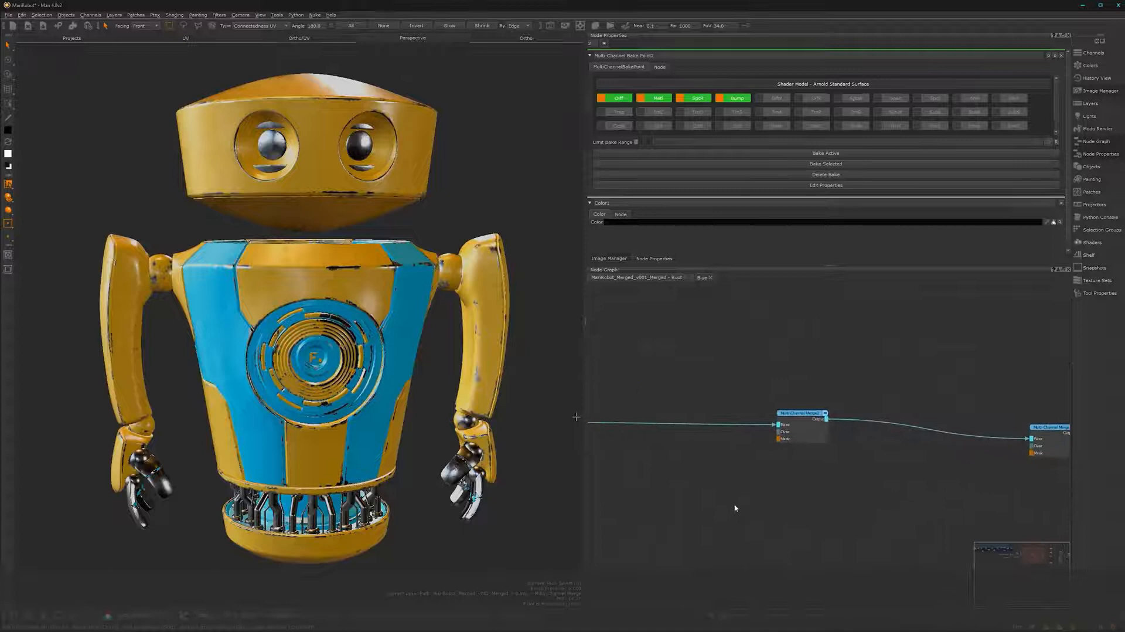
key(ctrl+v)
drag(771, 517, 726, 494)
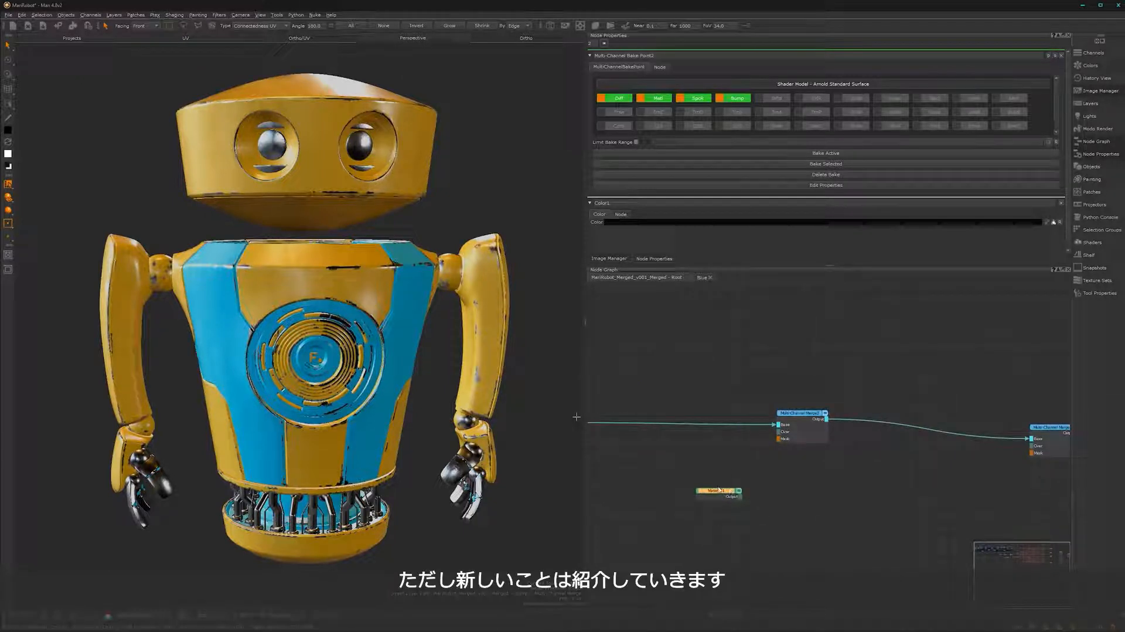
Step: Rename the pasted Material node as Gray and connect its output to the new Multi-Channel Merge node's Over input
double_click(725, 490)
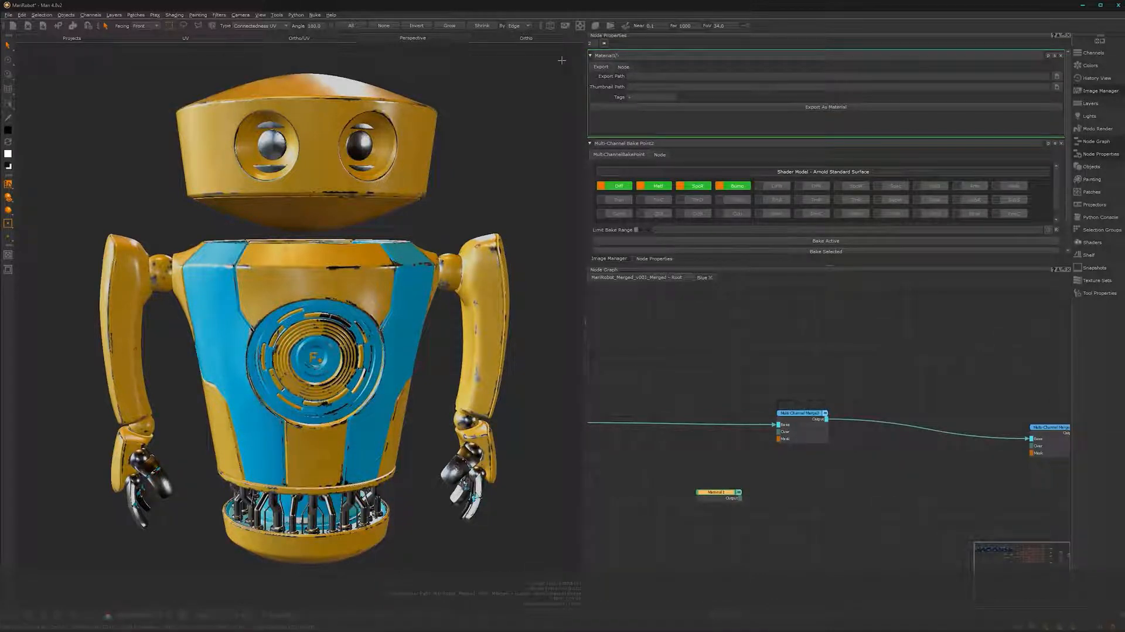
text(Gray)
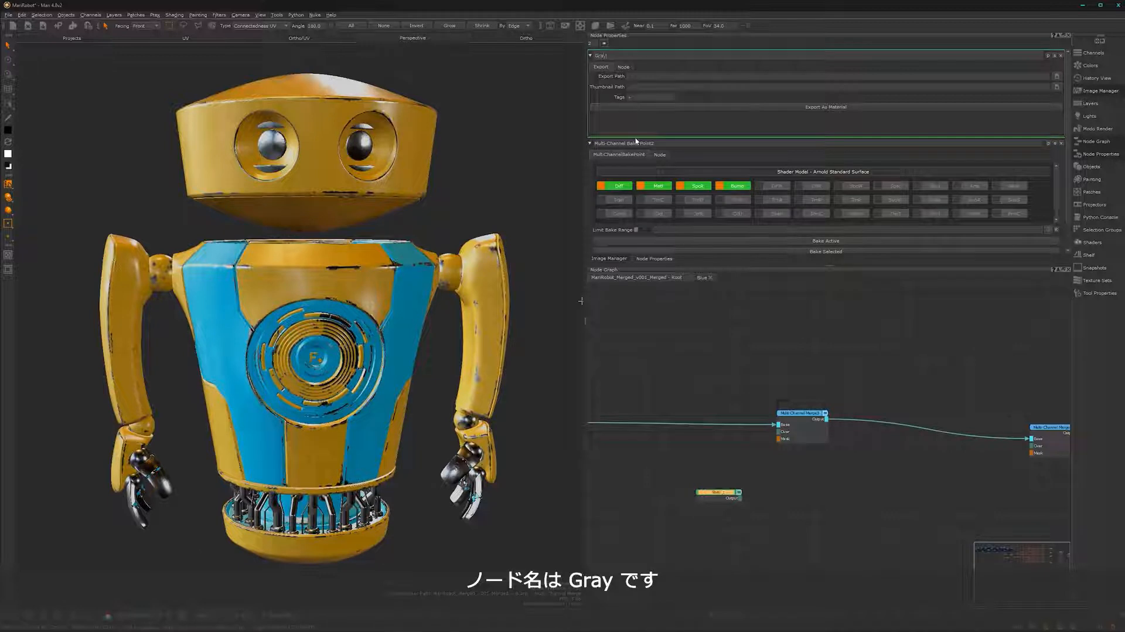
key(Return)
drag(721, 494, 779, 440)
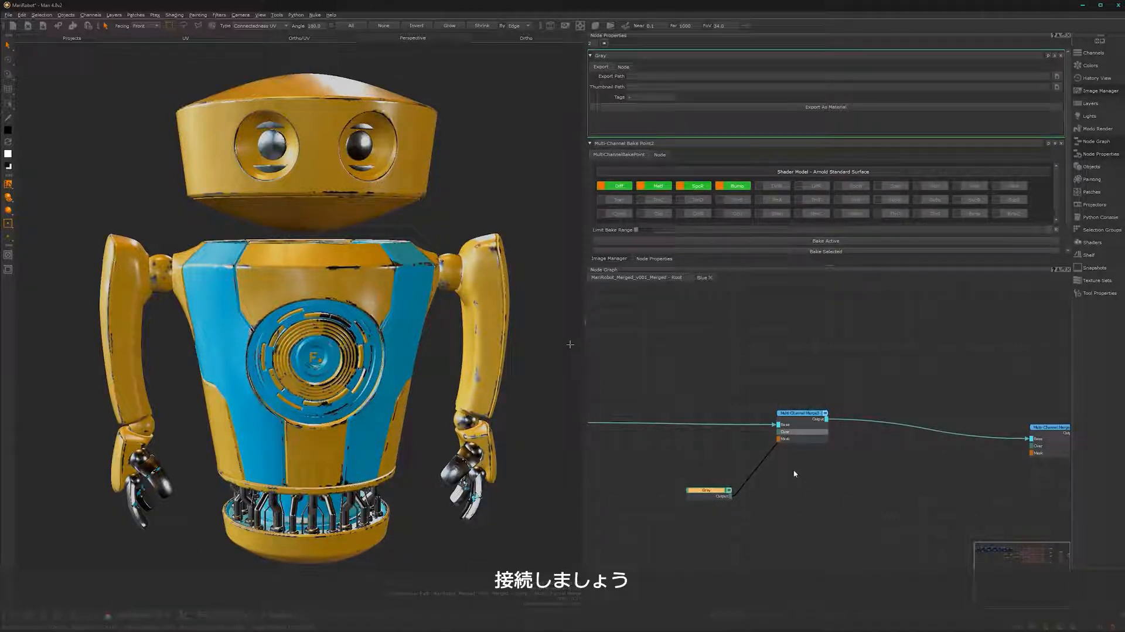
Step: Add a black 4096 x 4096, 8-bit Paint node above the new Multi-Channel Merge and connect it to the Mask input
click(763, 365)
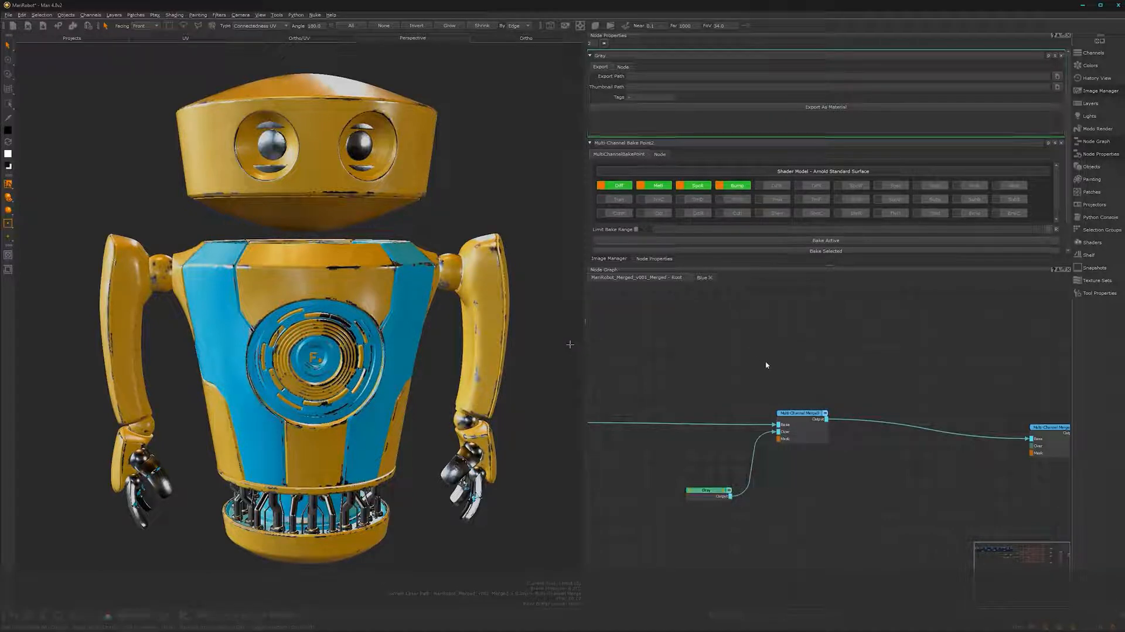
key(p)
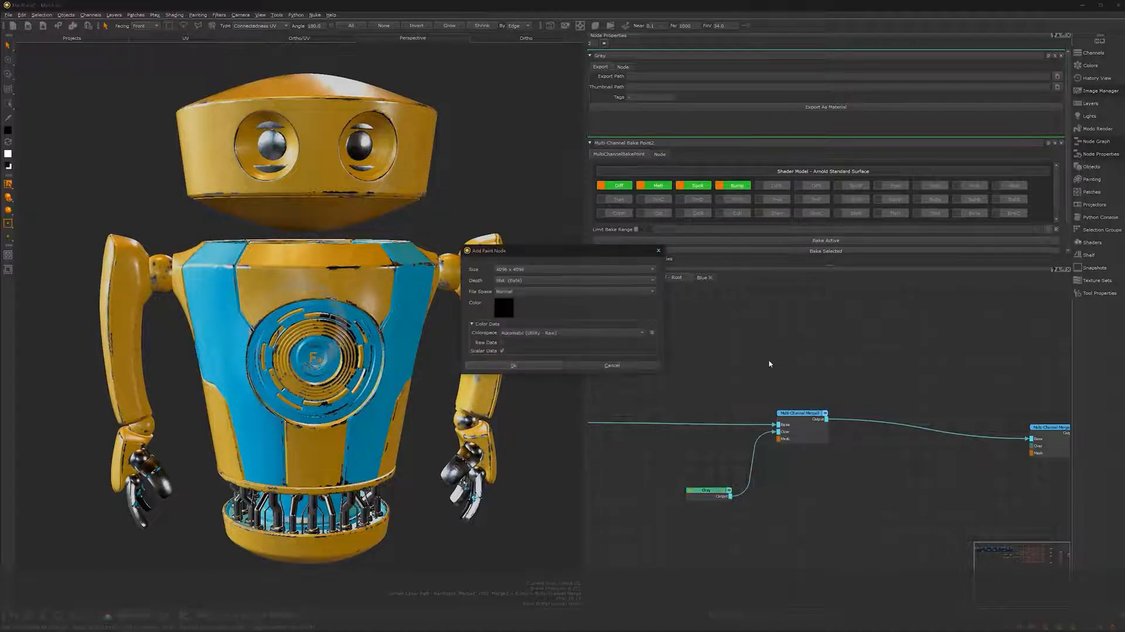
click(514, 365)
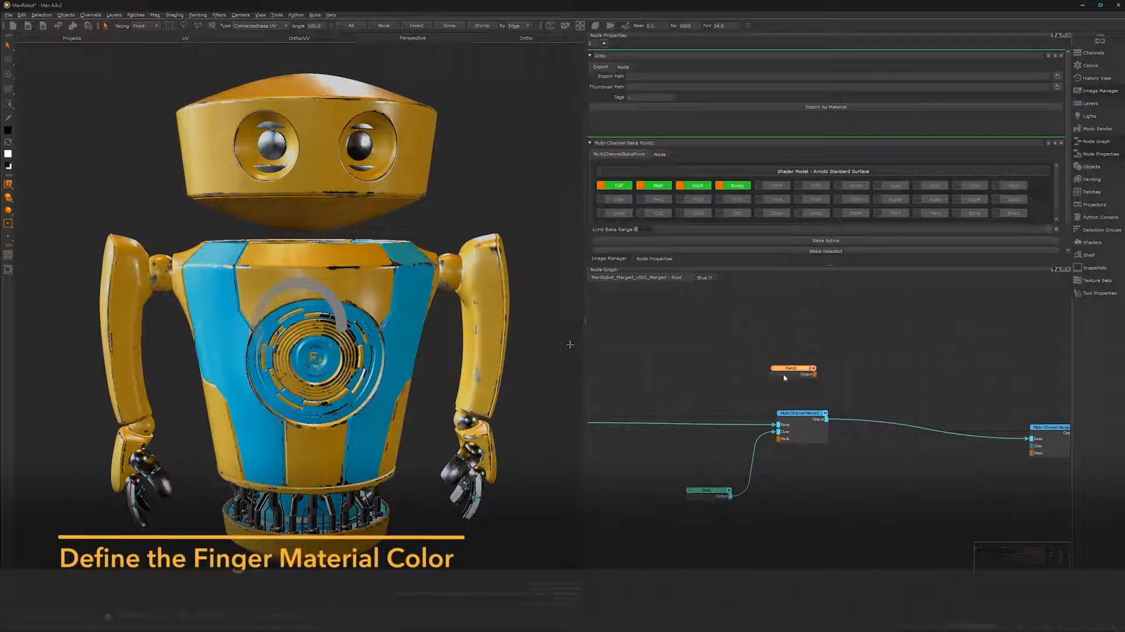
mouse_move(802, 370)
mouse_down()
mouse_move(813, 364)
mouse_move(807, 451)
mouse_move(800, 441)
mouse_move(808, 441)
mouse_up()
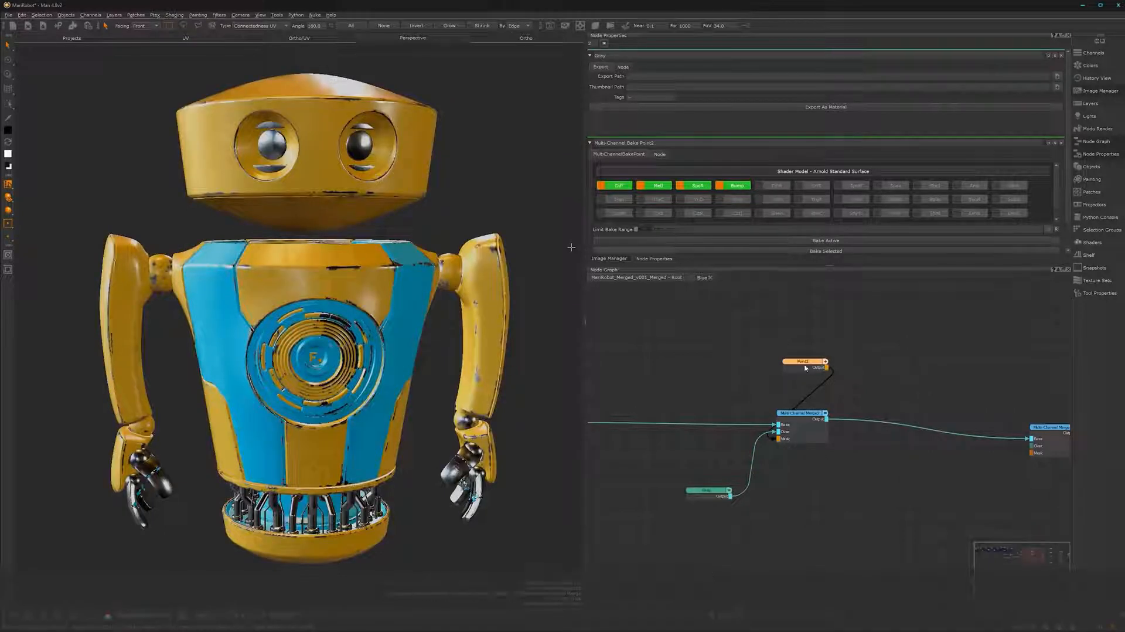
drag(806, 365, 804, 370)
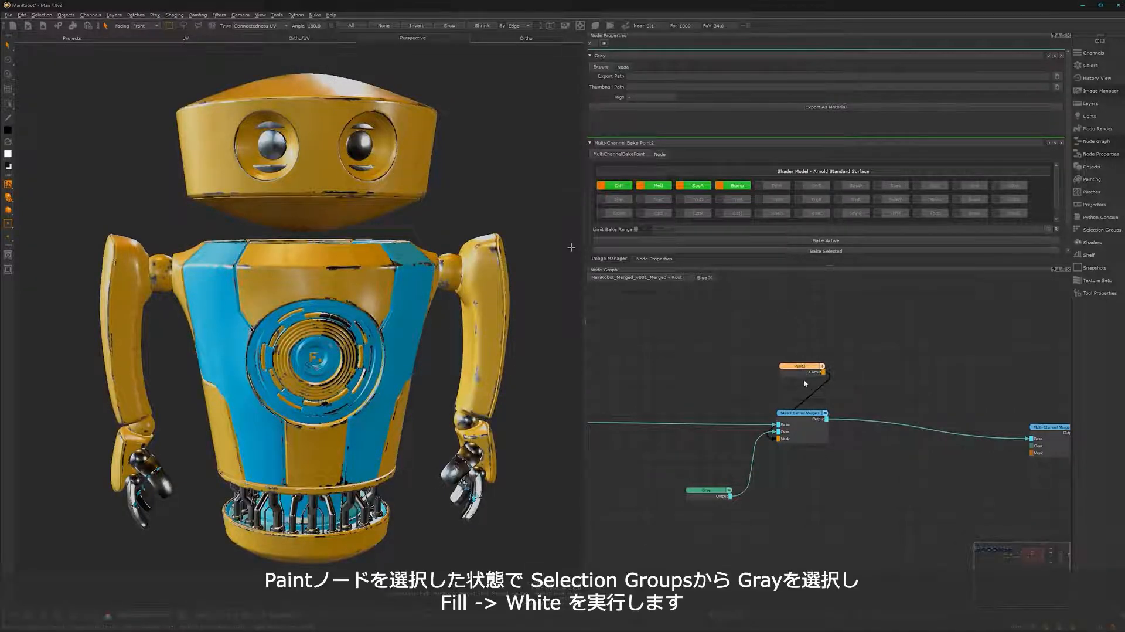
Step: Select the Gray selection group and fill its finger faces with white on the new Paint mask
click(1094, 230)
click(905, 273)
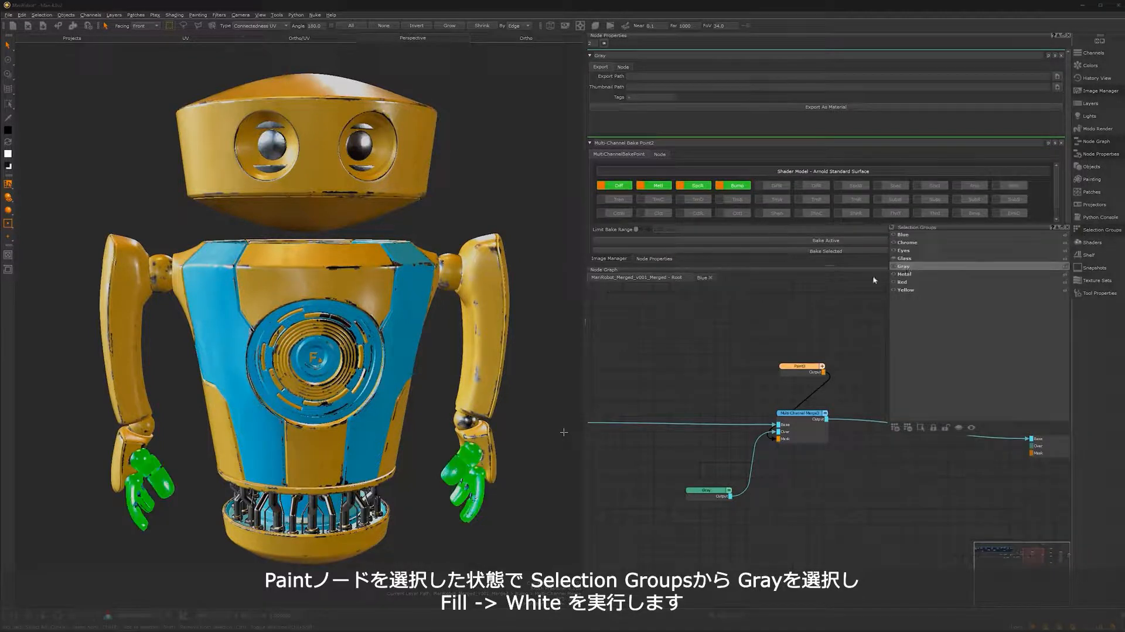
right_click(486, 530)
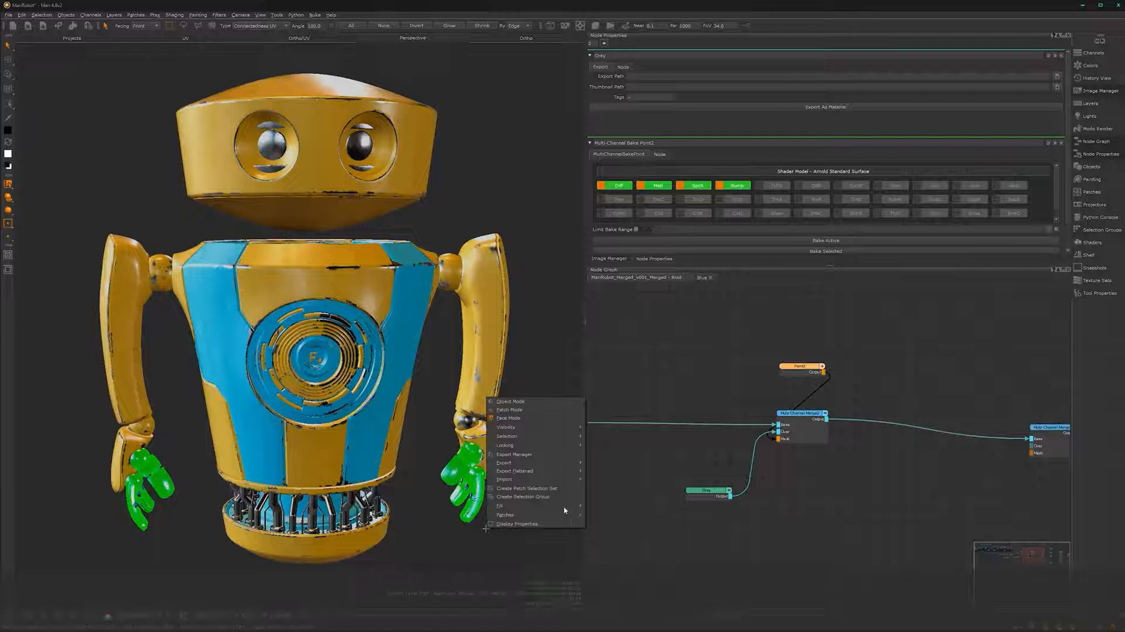
mouse_move(571, 507)
click(612, 527)
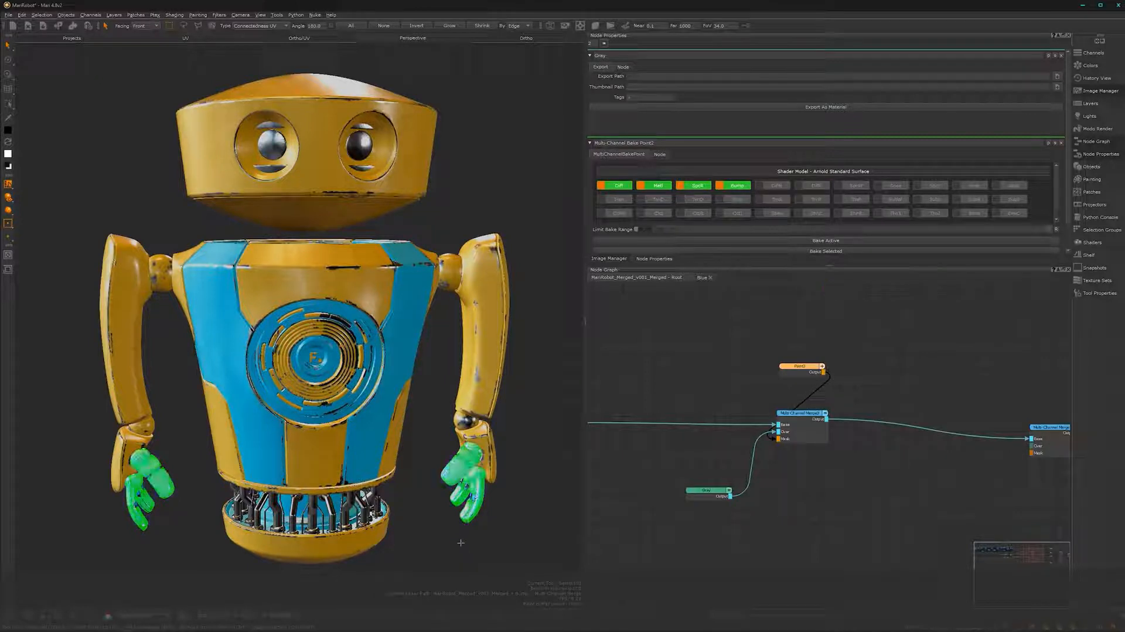
Step: Open the internal node graph of the Gray material with the robot's hand in close view
scroll(436, 510, up, 5)
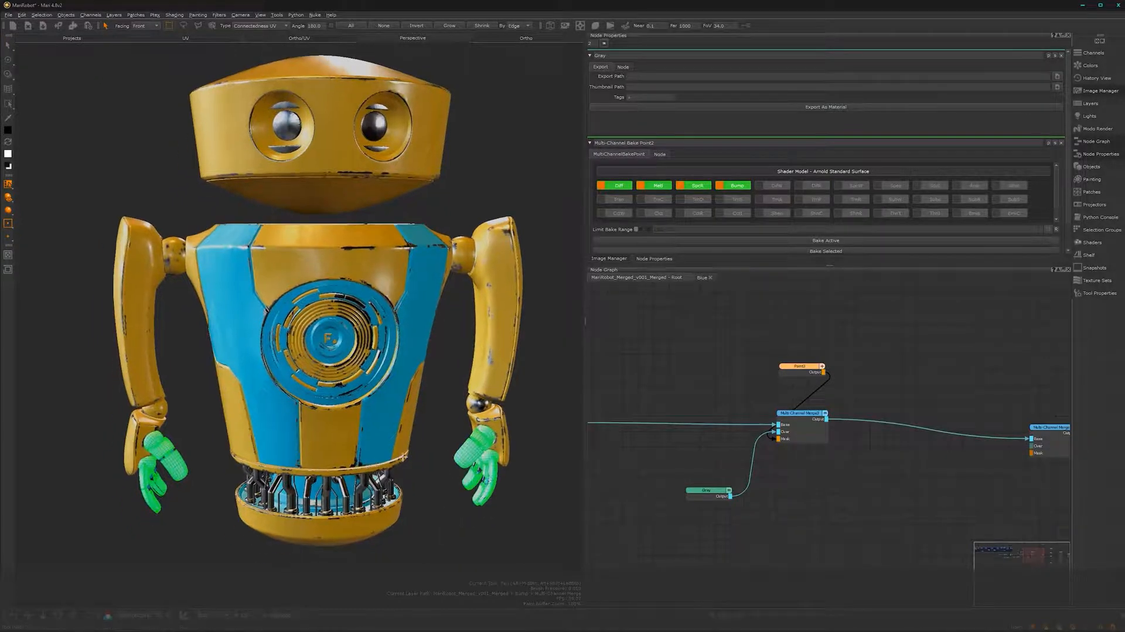
alt+drag(438, 487, 578, 485)
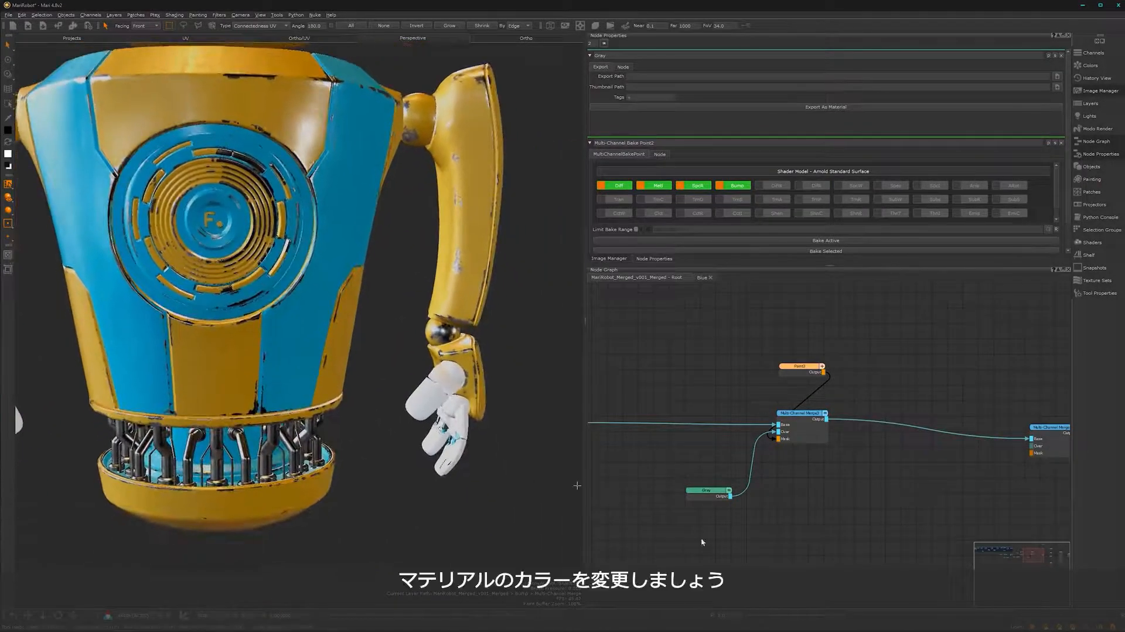
click(715, 492)
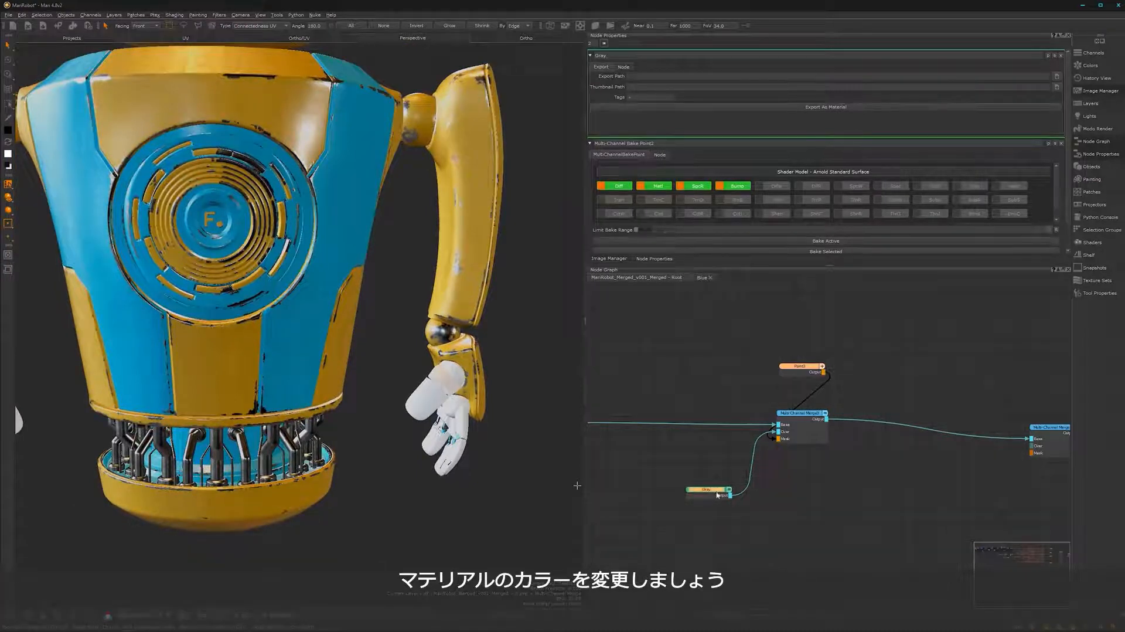
drag(716, 495, 715, 497)
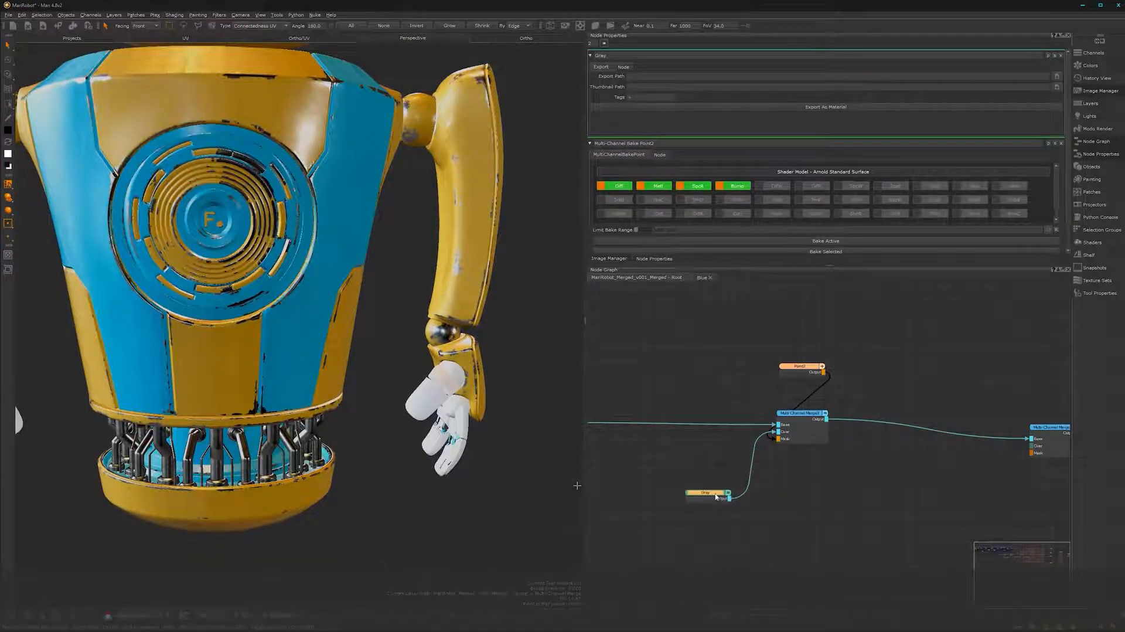
ctrl+click(714, 496)
double_click(718, 496)
alt+right_drag(810, 382, 819, 375)
alt+middle_drag(799, 484, 746, 627)
alt+right_drag(726, 444, 961, 356)
alt+middle_drag(835, 426, 732, 515)
Step: Set the Gray material's base Color node to a dark neutral gray with an intensity of 0.3
double_click(754, 383)
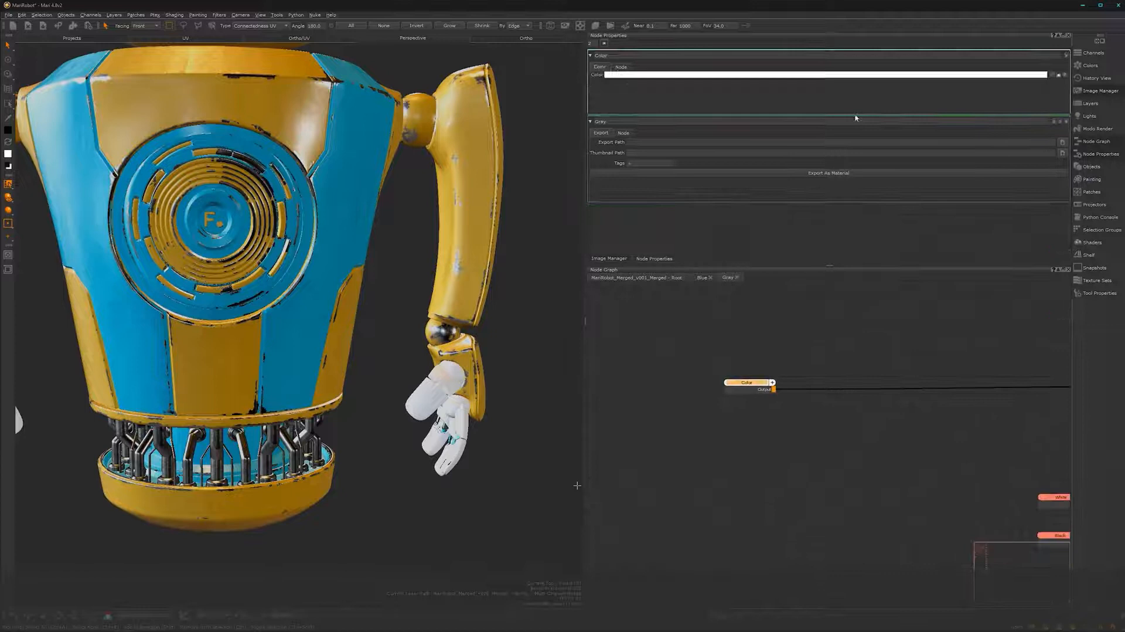
click(936, 75)
mouse_move(935, 301)
mouse_down()
mouse_move(944, 312)
mouse_move(900, 311)
mouse_move(937, 315)
mouse_up()
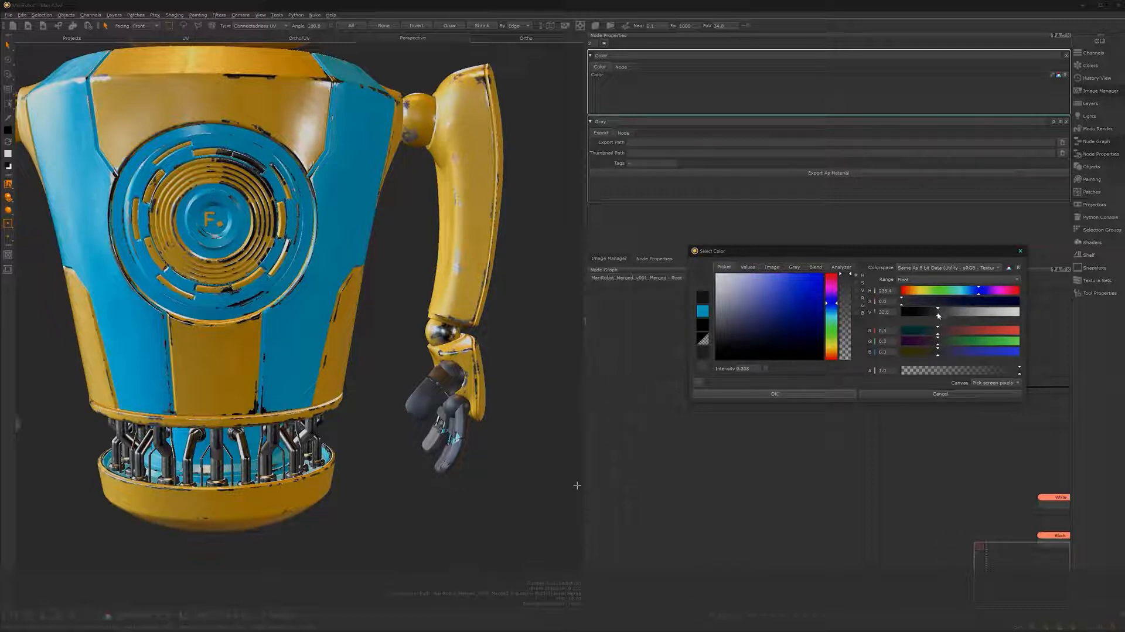
click(841, 396)
mouse_move(396, 461)
alt+mouse_down()
mouse_move(328, 469)
mouse_move(395, 462)
alt+mouse_up()
alt+middle_drag(424, 384, 393, 453)
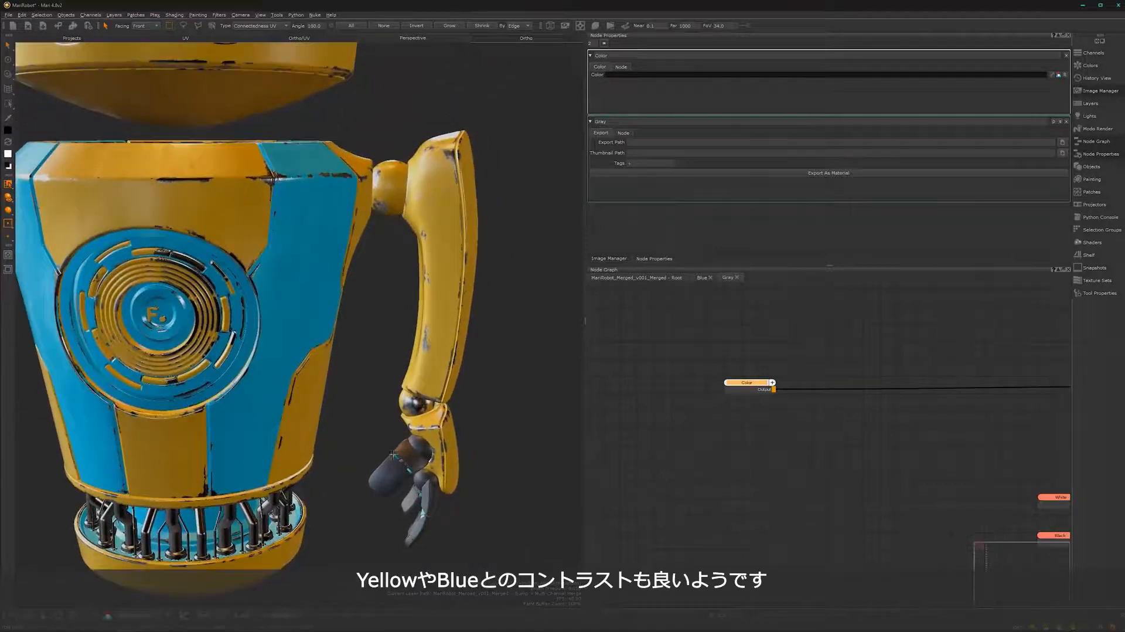
alt+drag(349, 390, 366, 446)
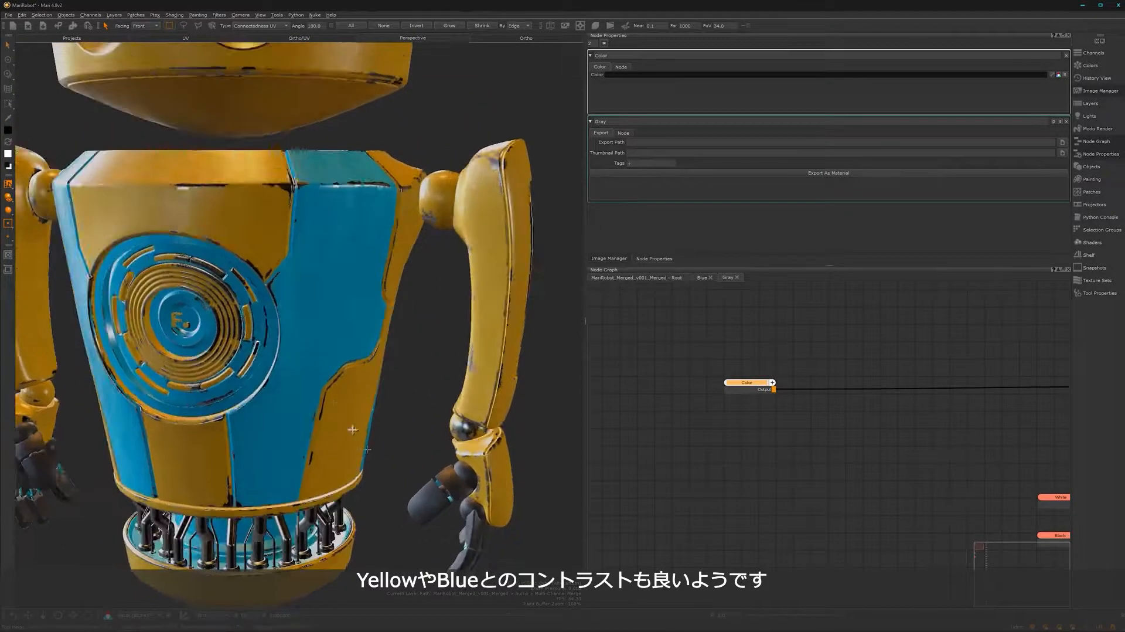
alt+middle_drag(366, 446, 272, 367)
Step: Set the value of the Gray material's roughness Color node to 30
middle_drag(820, 456, 763, 379)
scroll(735, 469, up, 3)
alt+right_drag(763, 379, 686, 522)
middle_drag(685, 522, 747, 388)
alt+right_drag(700, 481, 809, 415)
click(733, 431)
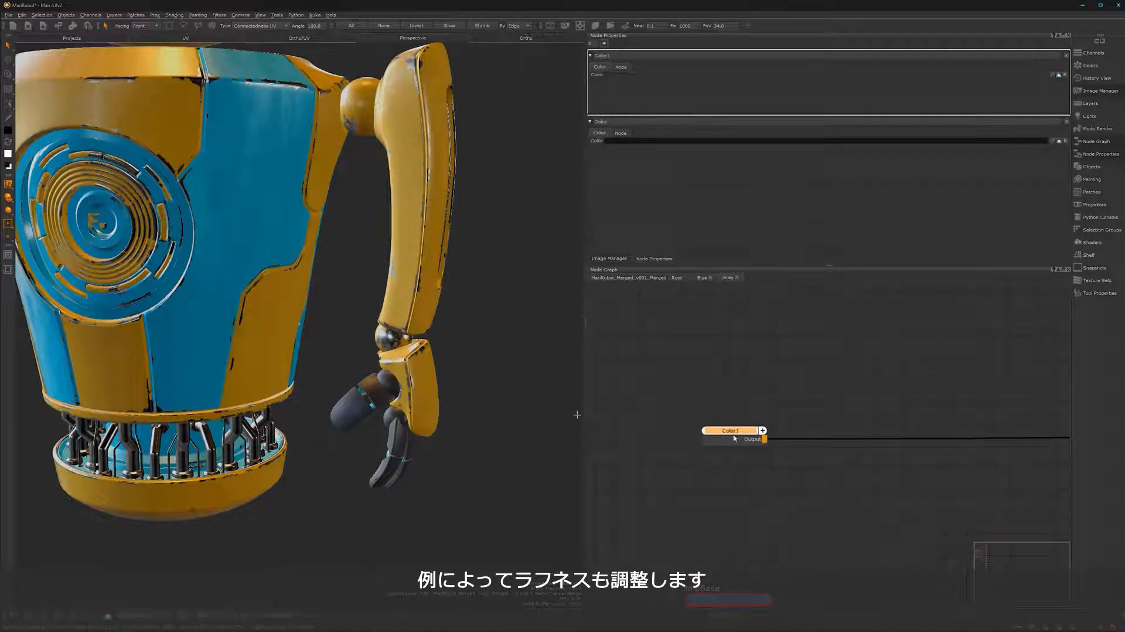
click(850, 74)
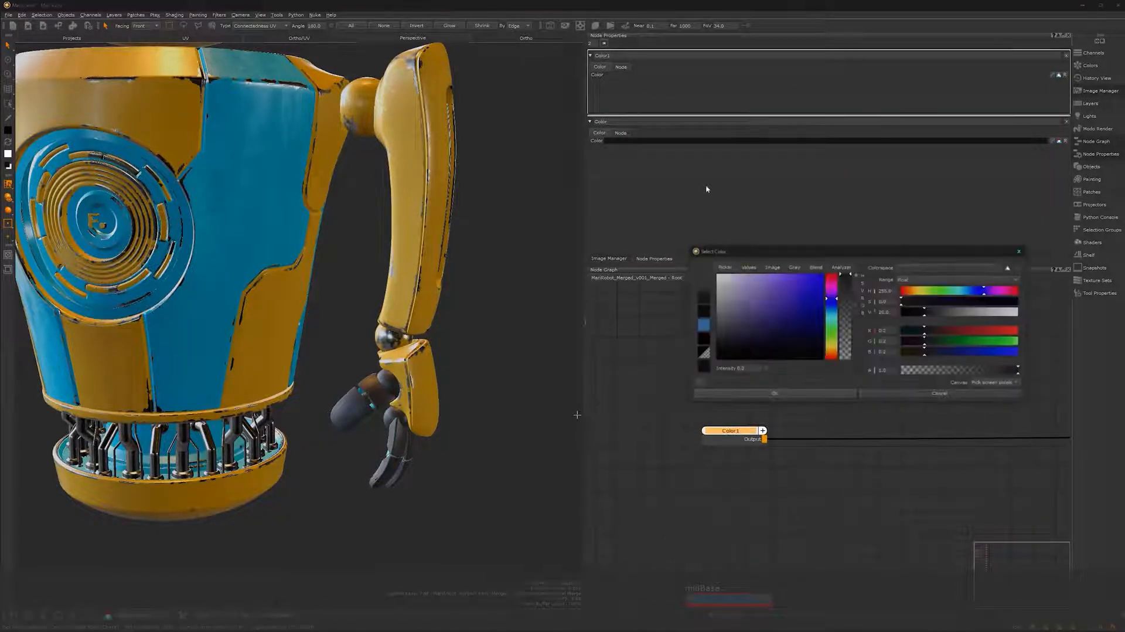
double_click(874, 311)
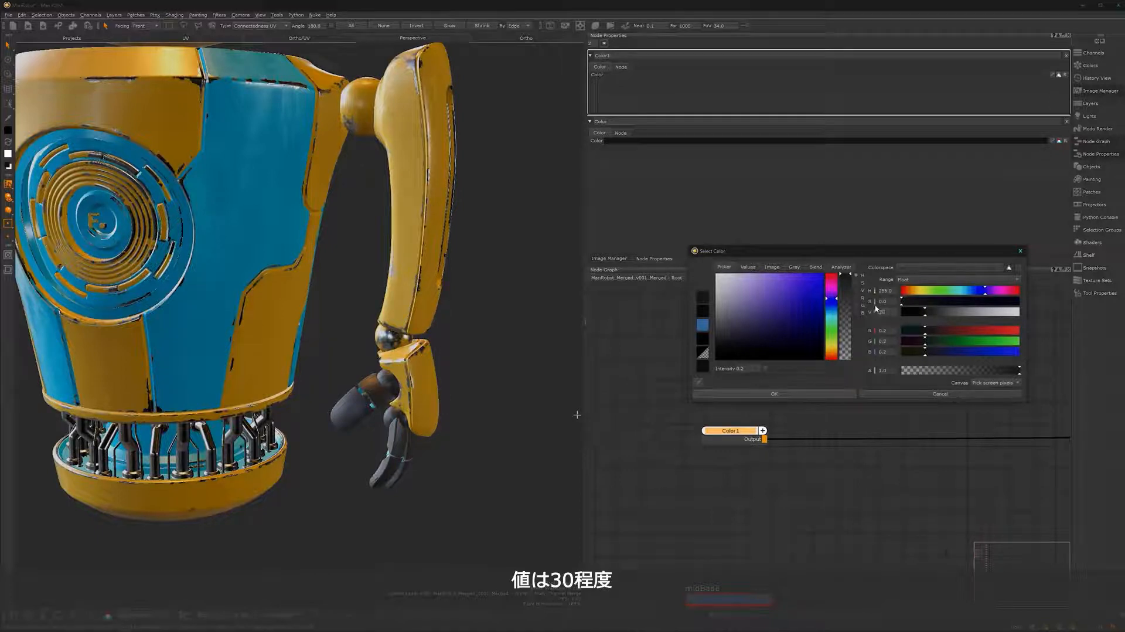
text(30)
key(Return)
Step: Examine the adjusted gray finger material up close on the robot's hand
alt+drag(405, 439, 466, 424)
mouse_move(410, 451)
alt+right_down()
mouse_move(374, 458)
mouse_move(421, 437)
alt+right_up()
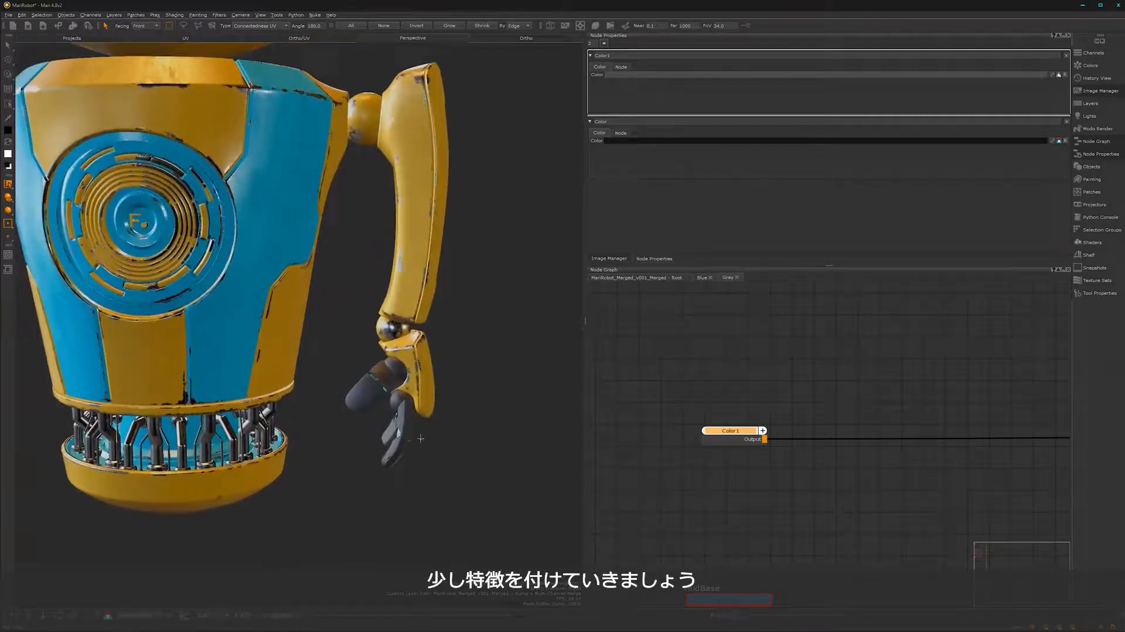
alt+middle_drag(421, 438, 415, 389)
alt+right_drag(446, 383, 515, 367)
alt+drag(514, 367, 458, 370)
alt+middle_drag(458, 370, 295, 312)
Step: Return to the root node graph and reposition the node feeding the Gray material's mask to make room for another node
scroll(796, 480, down, 6)
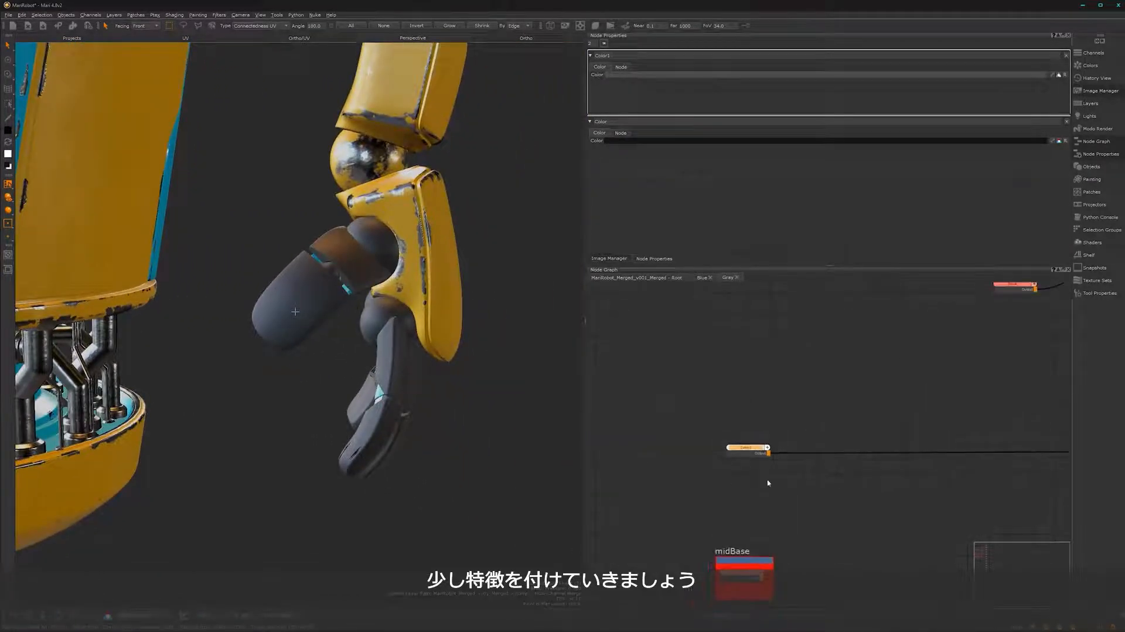
middle_drag(810, 463, 738, 506)
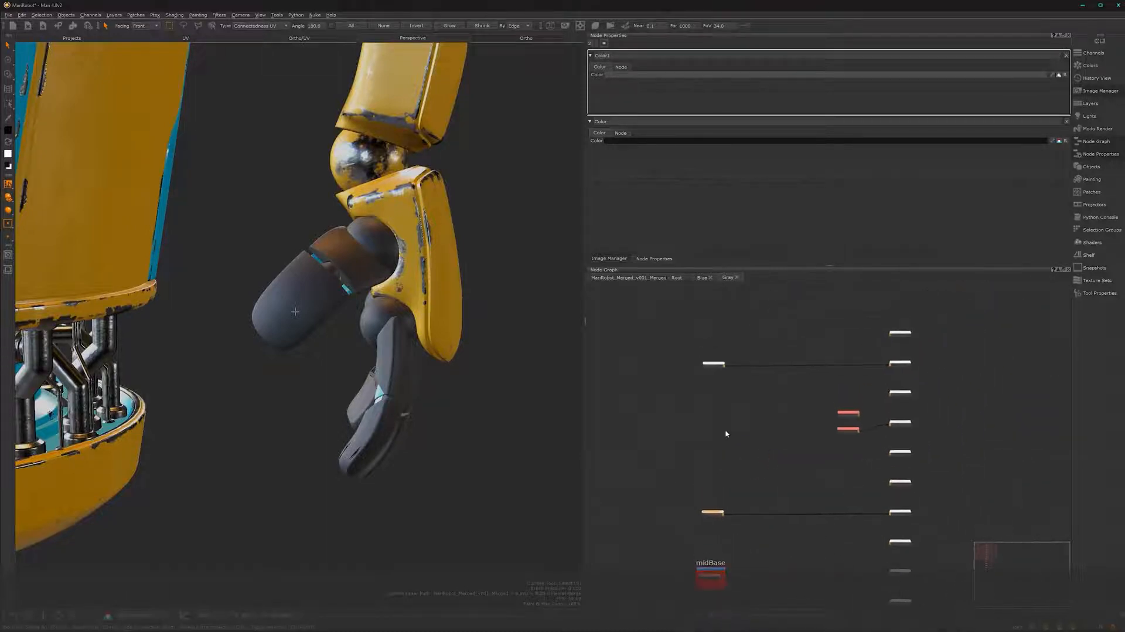
click(661, 280)
scroll(801, 439, down, 1)
mouse_move(759, 408)
middle_down()
mouse_move(842, 439)
mouse_move(843, 453)
middle_up()
click(868, 423)
drag(853, 426, 787, 409)
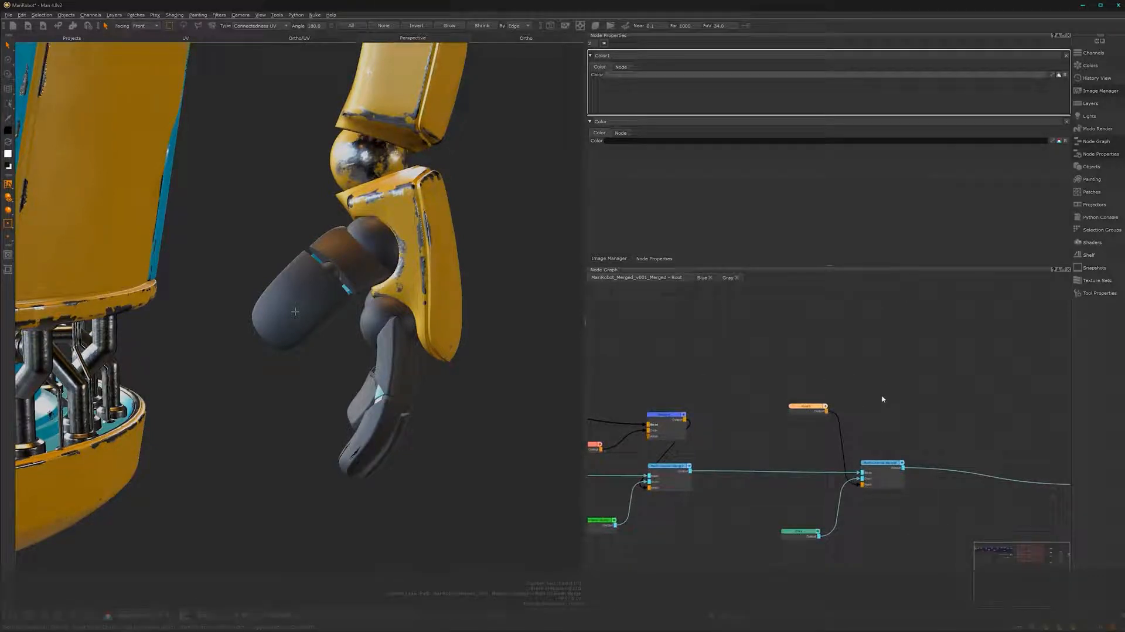
Step: Add a Merge node between the Gray mask node and the multi-channel merge's Mask input, with the mask feeding Over
key(m)
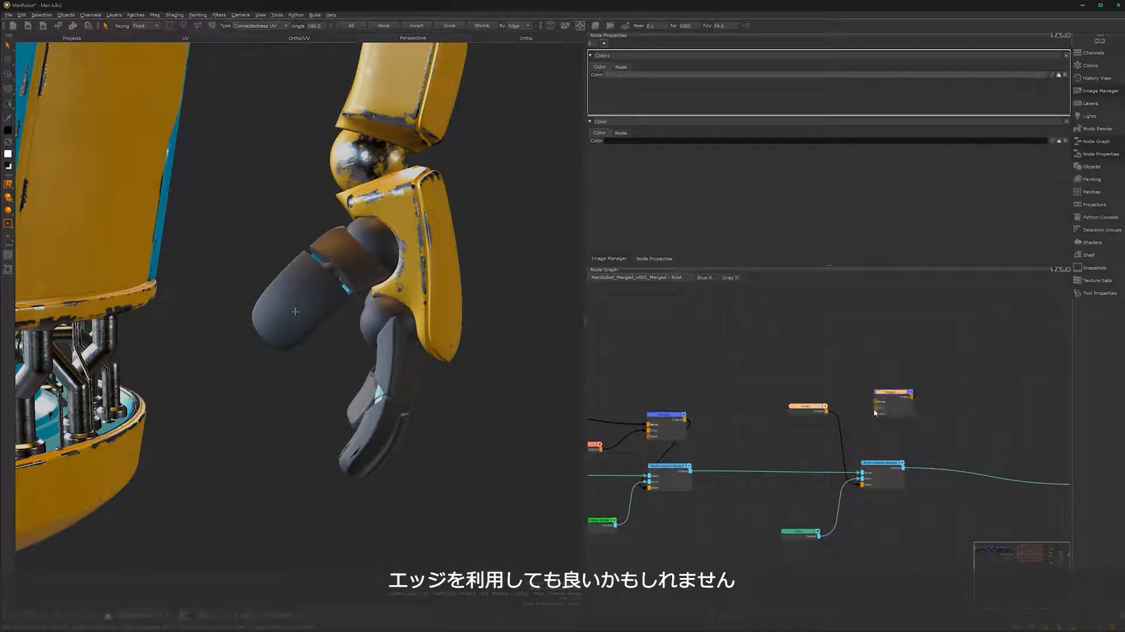
drag(890, 393, 880, 388)
drag(826, 411, 877, 402)
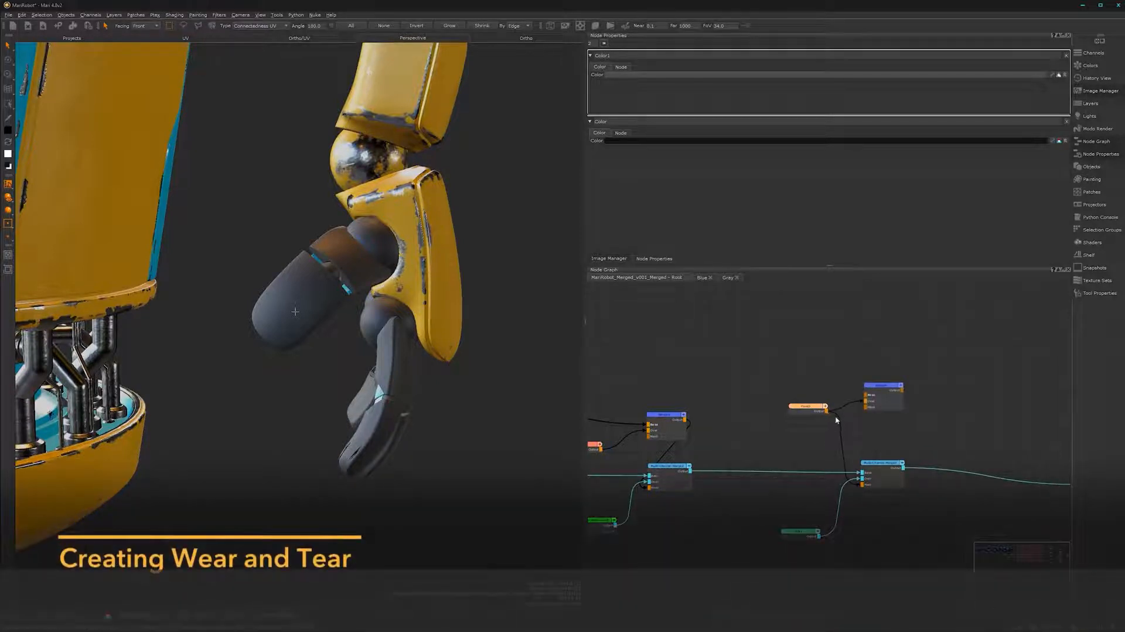
click(839, 421)
key(Delete)
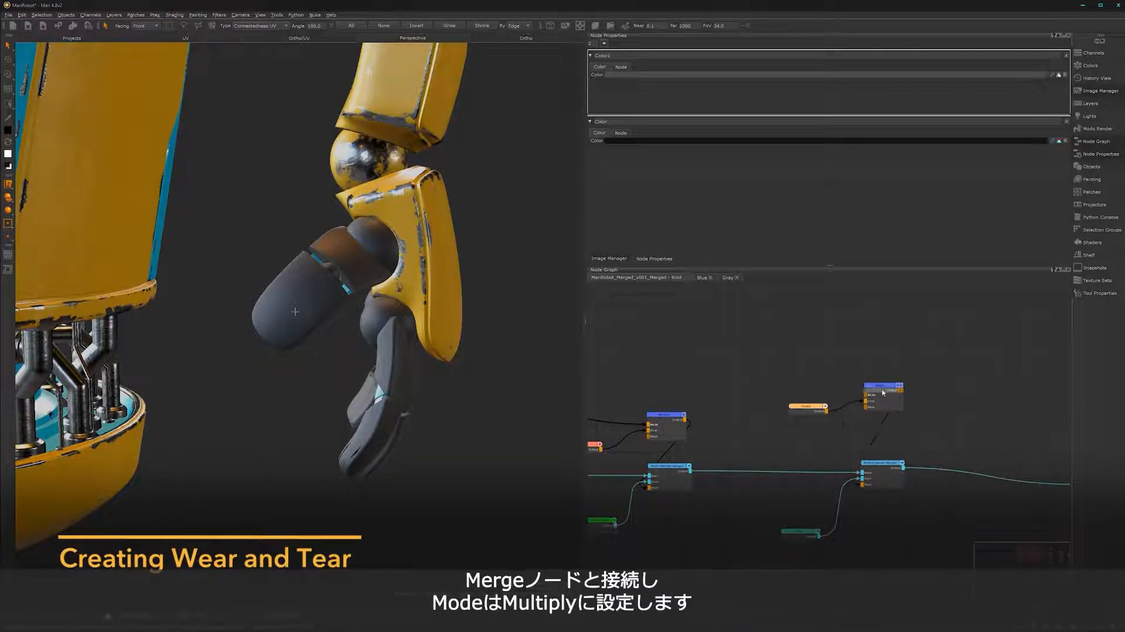
Step: Set the new Merge node's mode to Multiply and connect the existing damage mask to its Base input
click(882, 387)
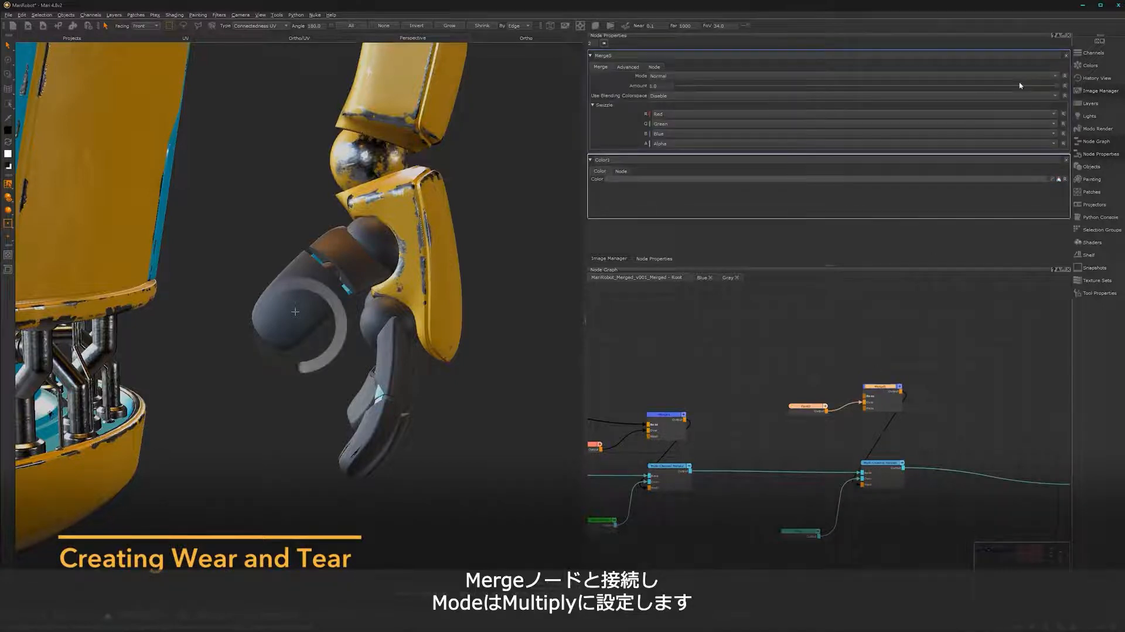
click(1049, 76)
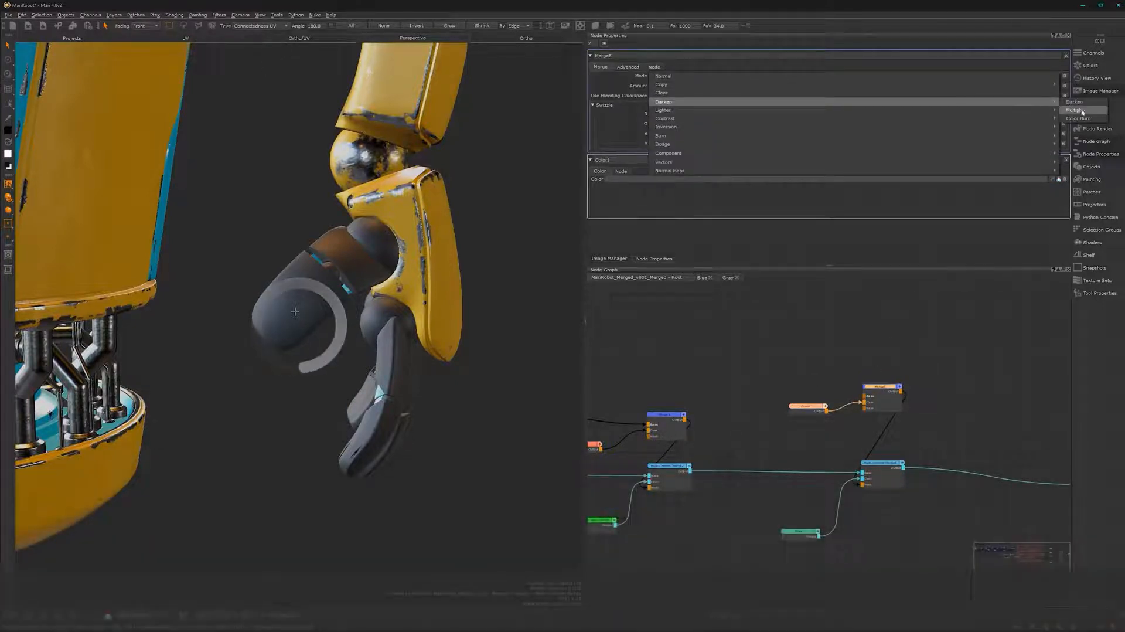
click(1075, 109)
scroll(879, 375, down, 2)
middle_drag(766, 384, 891, 431)
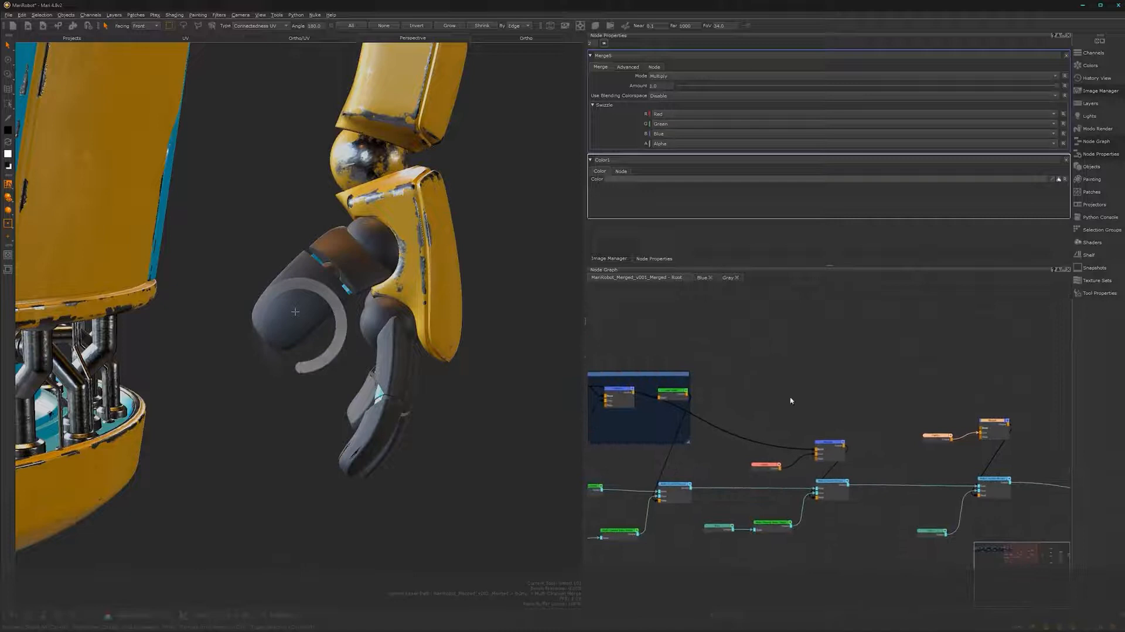
scroll(753, 385, down, 1)
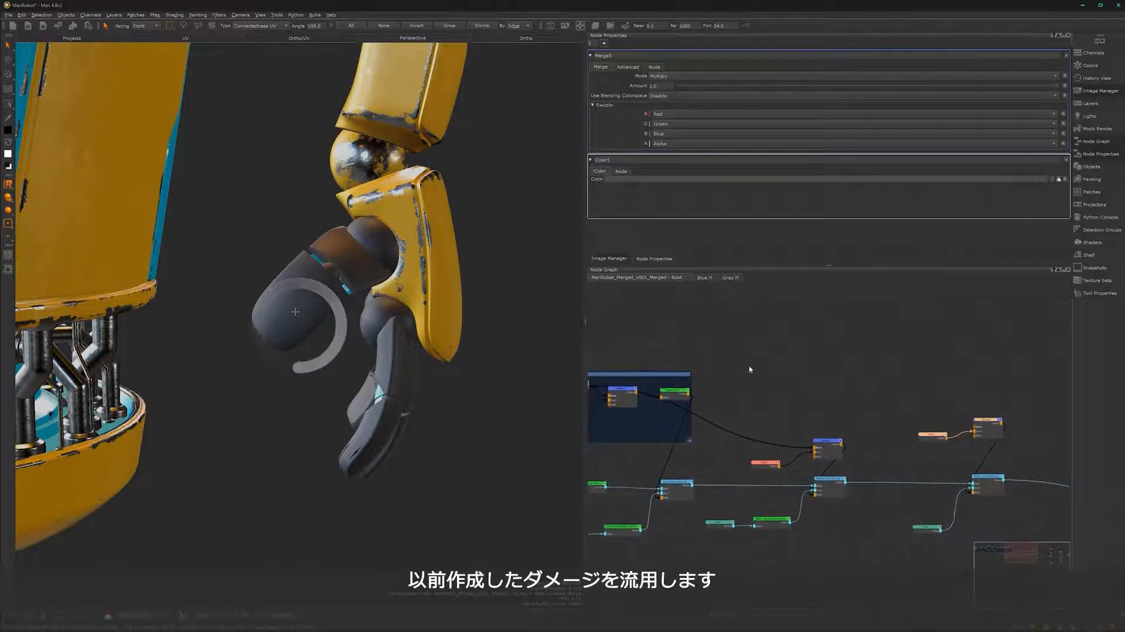
middle_drag(724, 377, 758, 383)
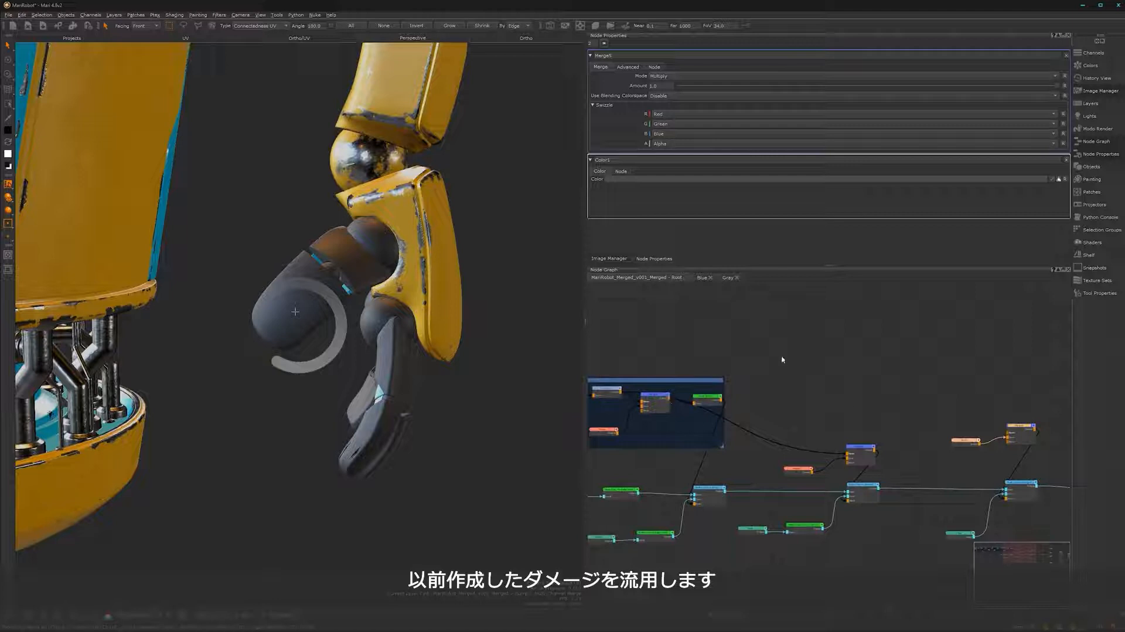
drag(621, 392, 1007, 433)
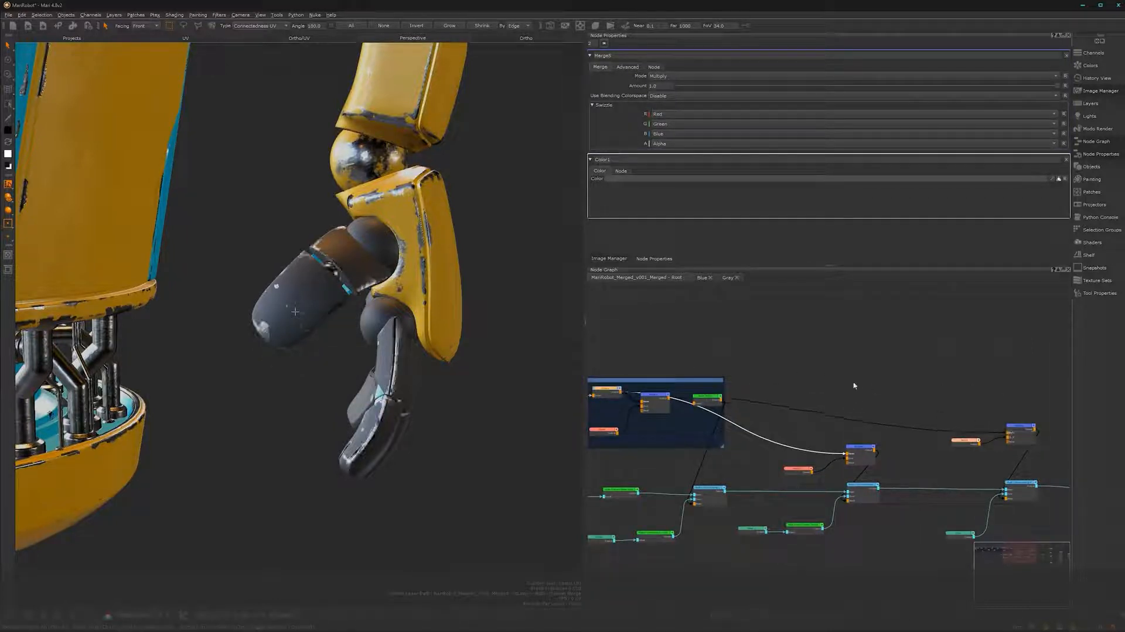
Step: Examine the masked edge damage on the robot's gray fingers, close up and from a distance
scroll(430, 400, up, 3)
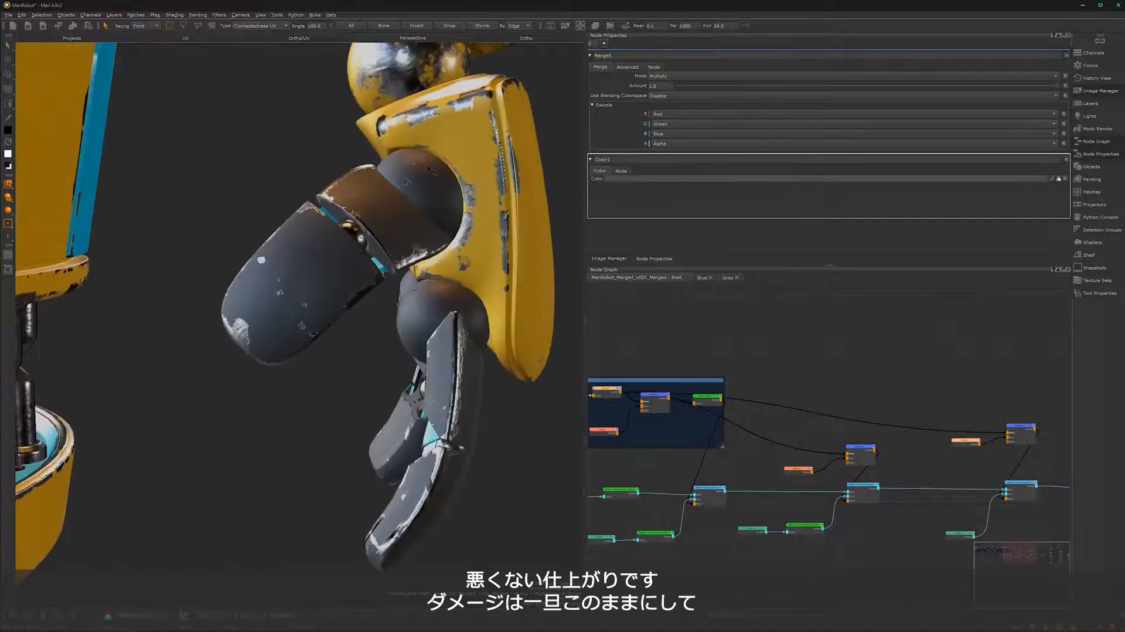
scroll(413, 390, up, 4)
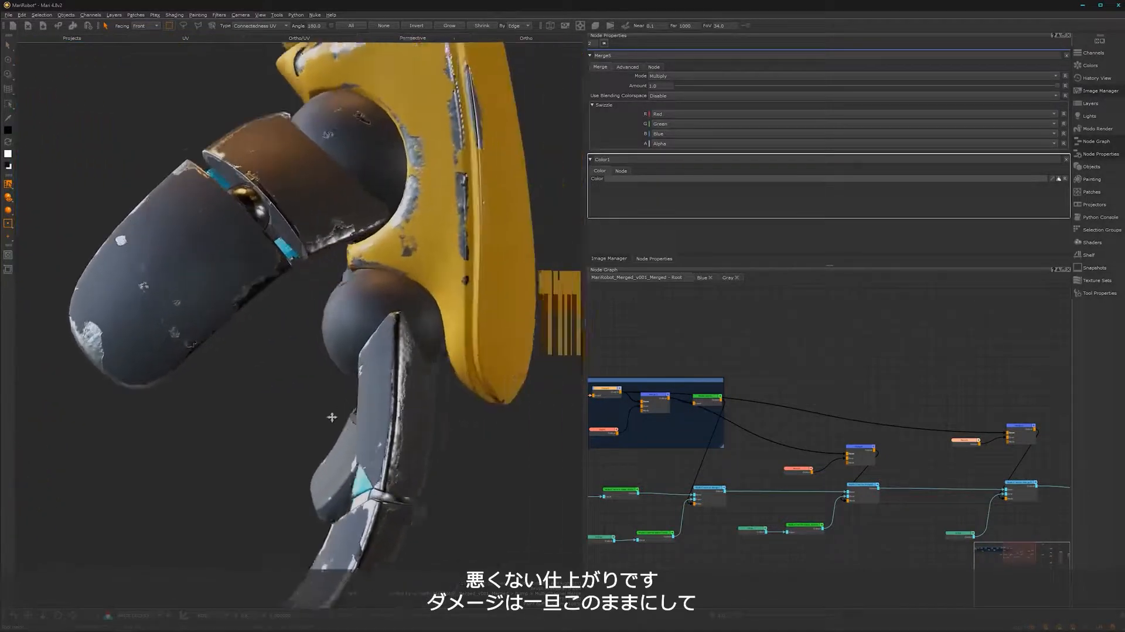
alt+right_drag(404, 443, 354, 453)
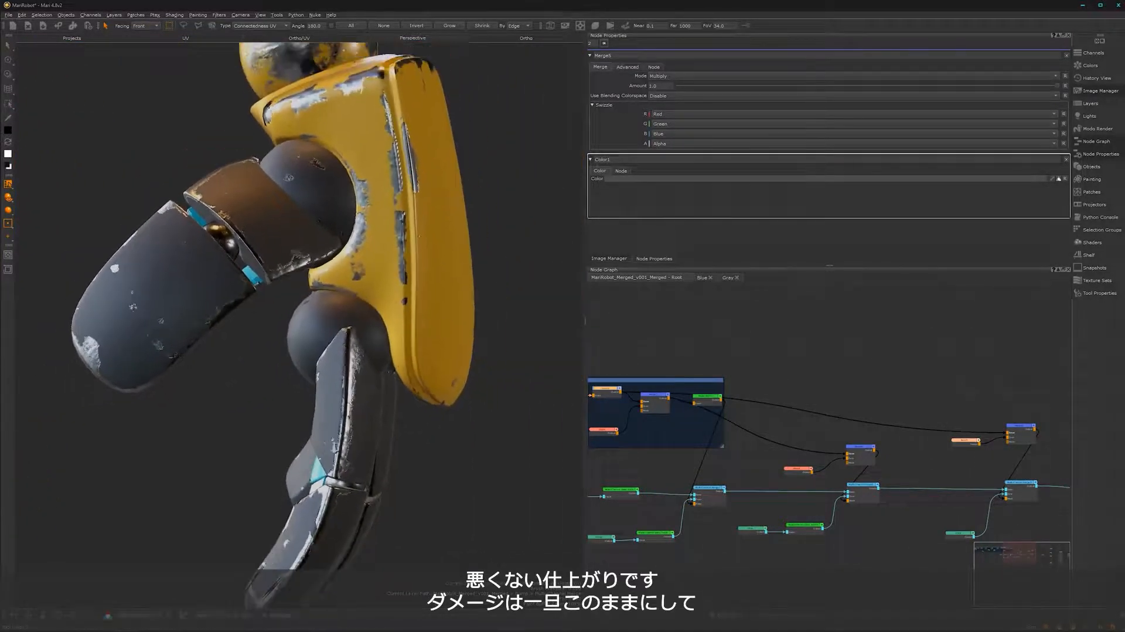
alt+right_drag(322, 449, 232, 462)
alt+middle_drag(366, 440, 498, 445)
alt+right_drag(499, 448, 435, 457)
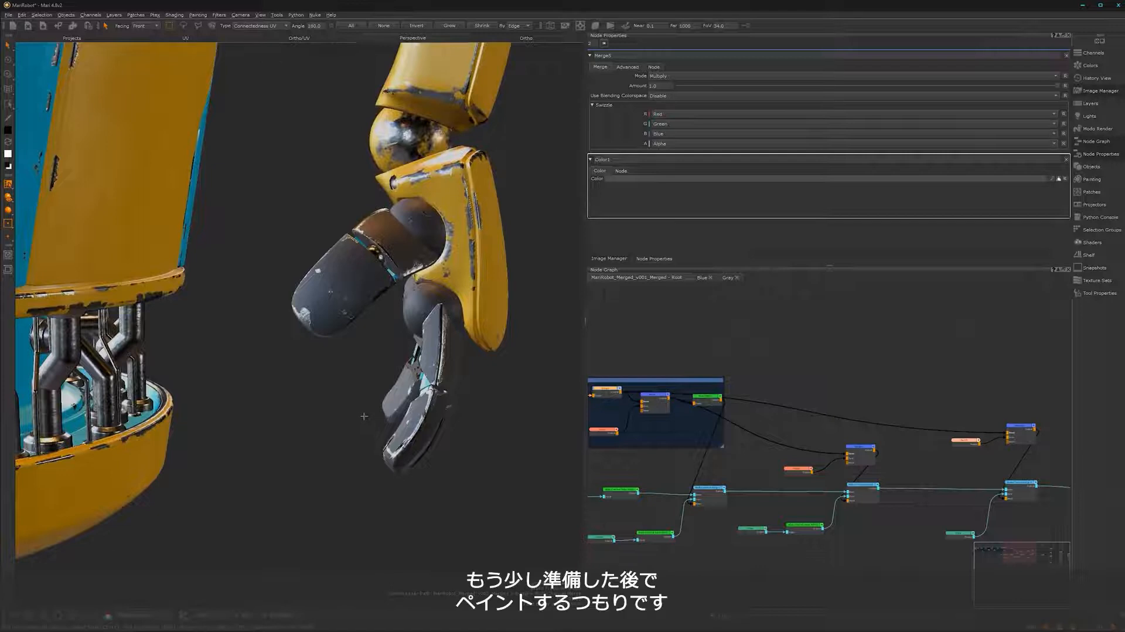
alt+right_drag(364, 407, 371, 459)
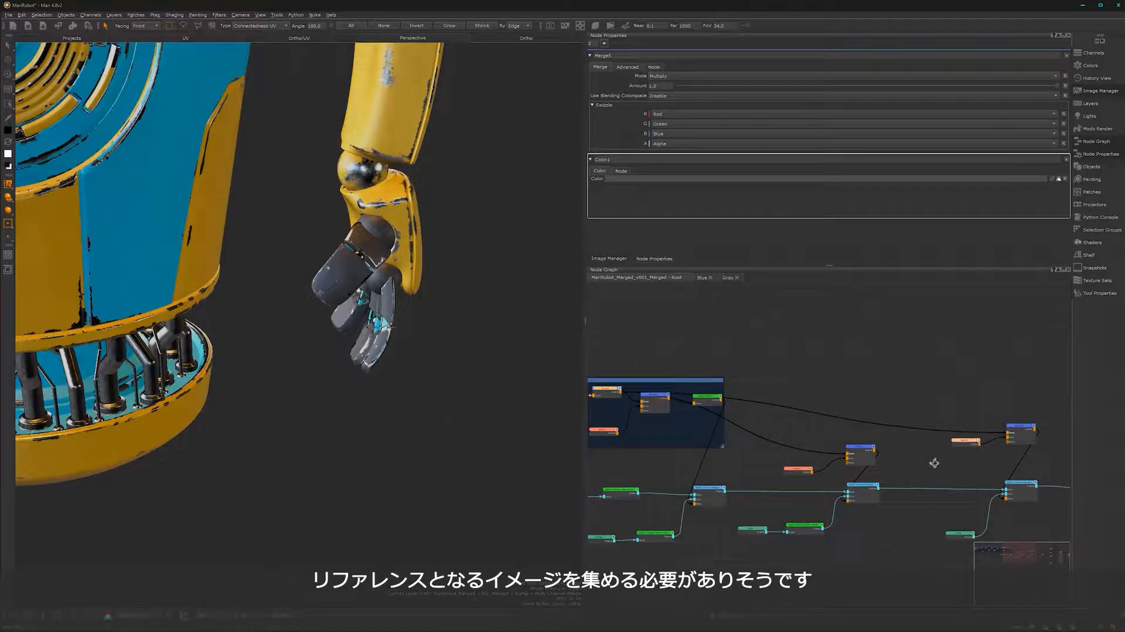
Step: Open the Gray material's internal node graph from the root graph
alt+middle_drag(903, 557, 712, 522)
alt+right_drag(756, 524, 820, 542)
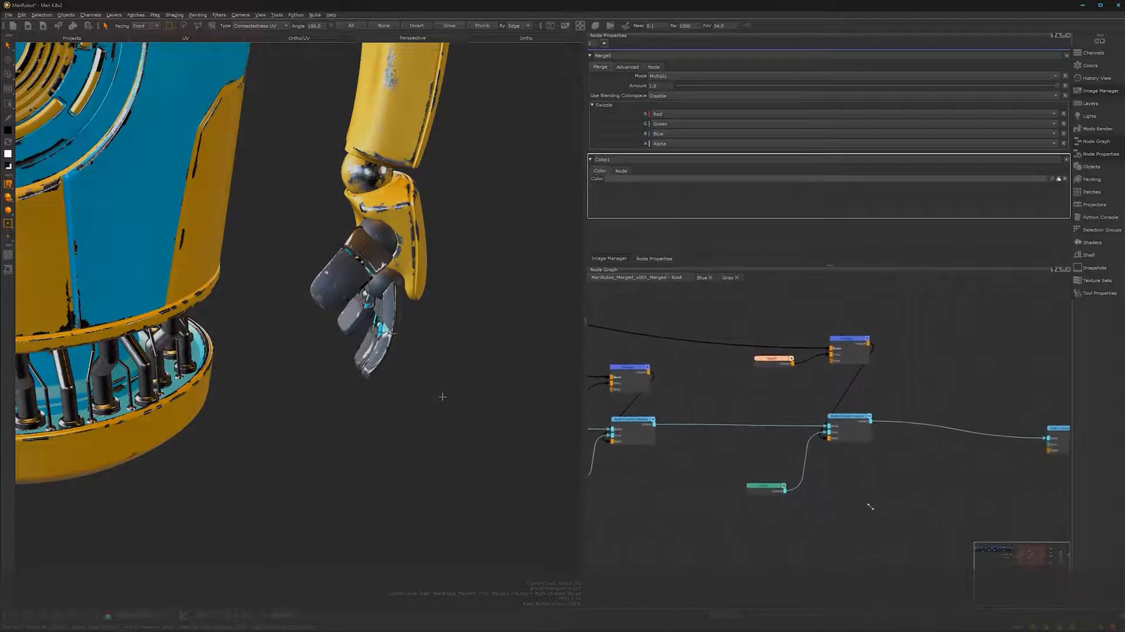
double_click(771, 489)
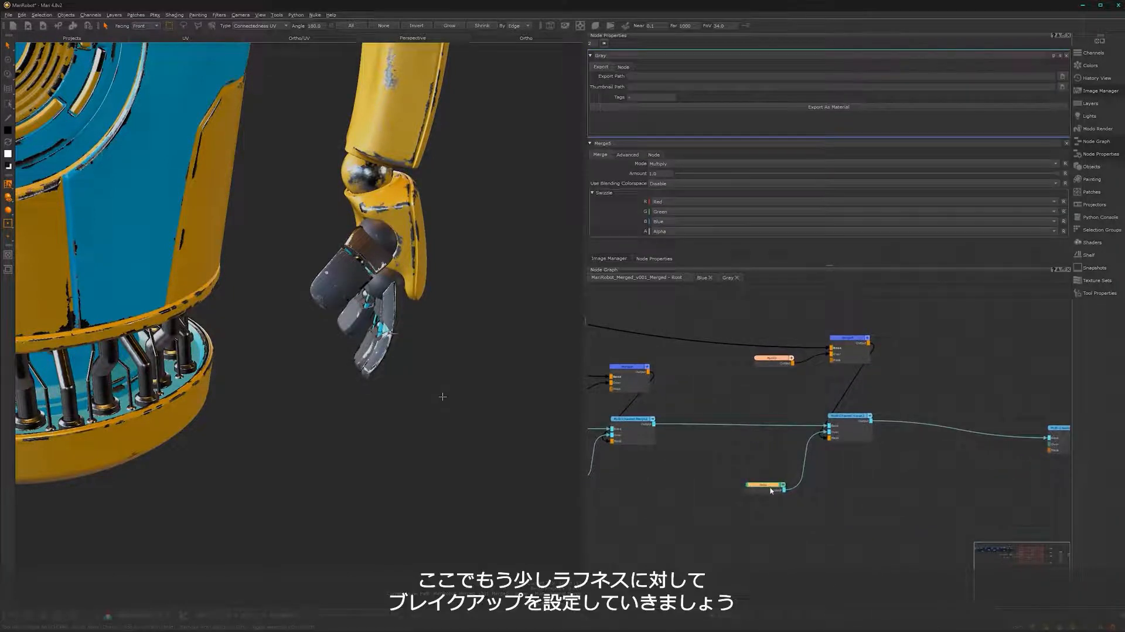
click(726, 279)
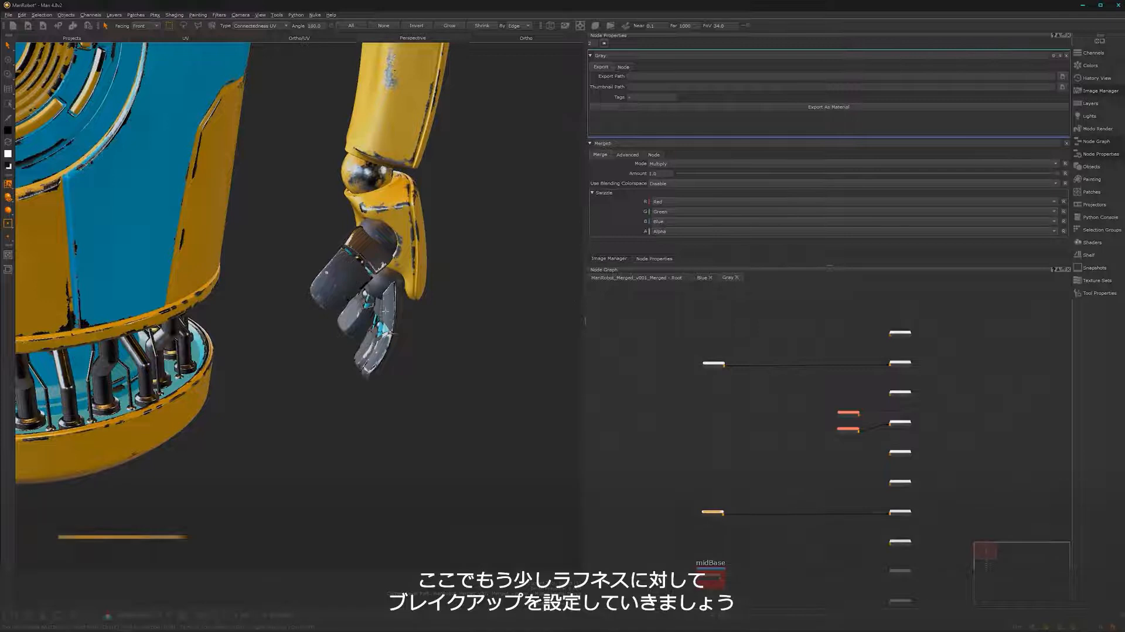
Step: Insert a Merge node after the Gray material's roughness Color node, with the color feeding Base, and space it out
alt+right_drag(722, 502, 869, 384)
alt+middle_drag(756, 486, 808, 321)
alt+right_drag(775, 434, 799, 408)
alt+middle_drag(799, 407, 766, 474)
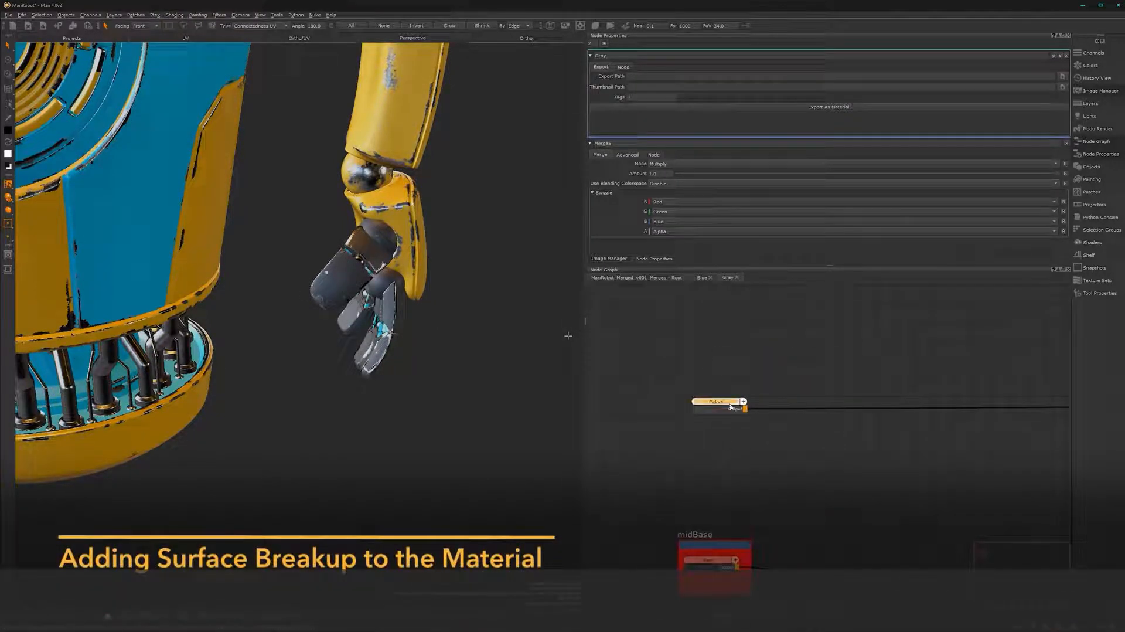
key(m)
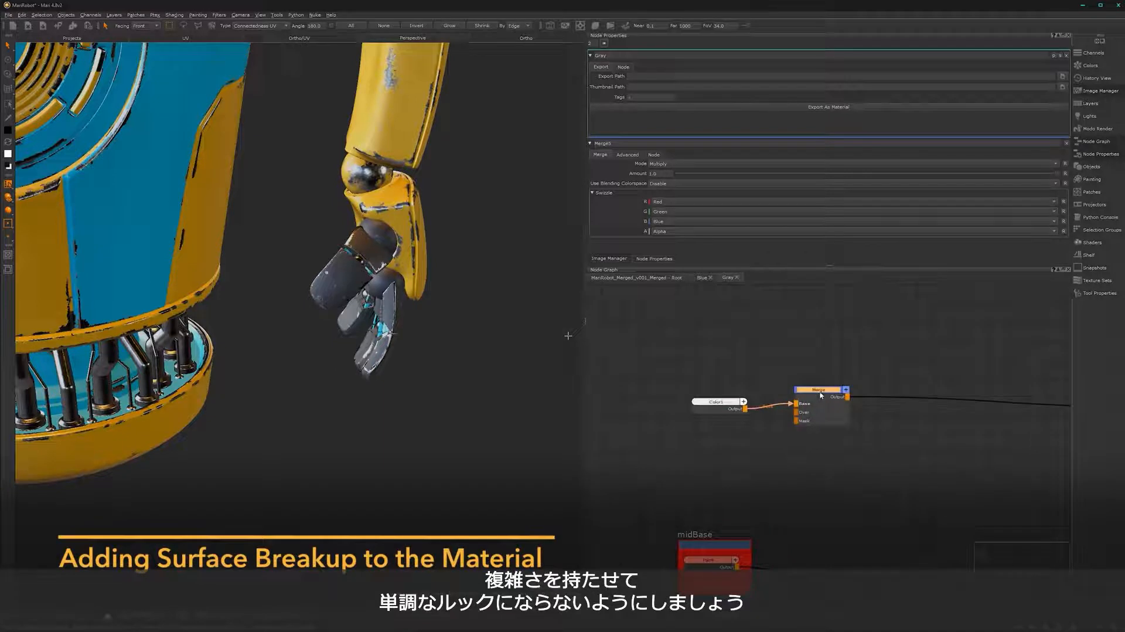
drag(820, 396, 873, 396)
Step: Preview the surface textures, add SurfaceImperfections001_4K_var1.jpg as a tiled node and connect it to the roughness Merge's Over input
click(610, 259)
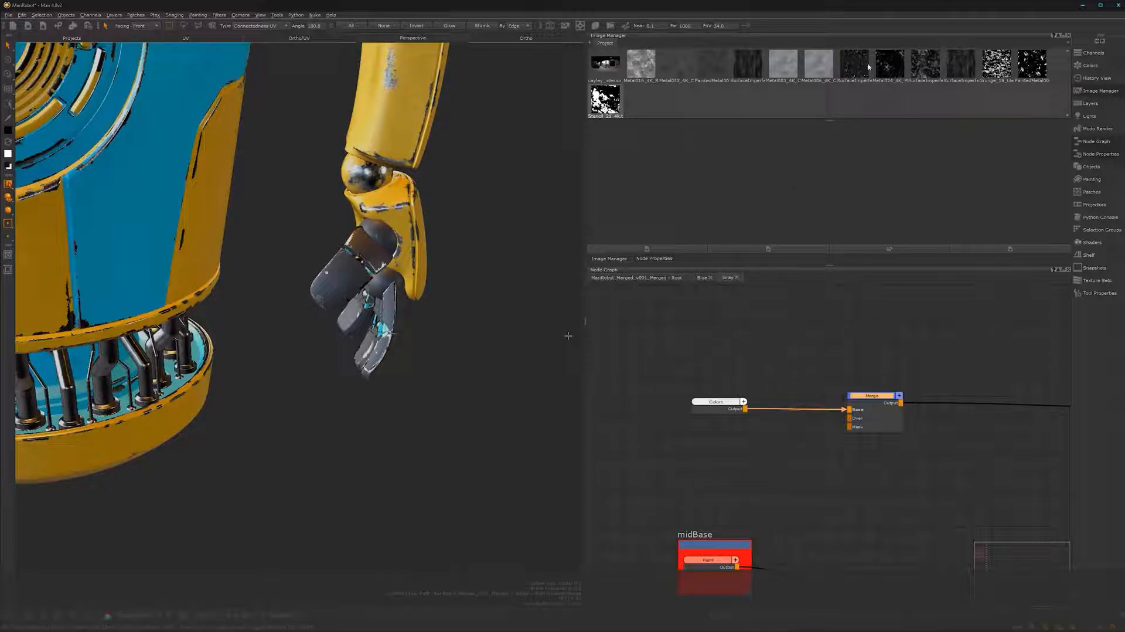
double_click(889, 68)
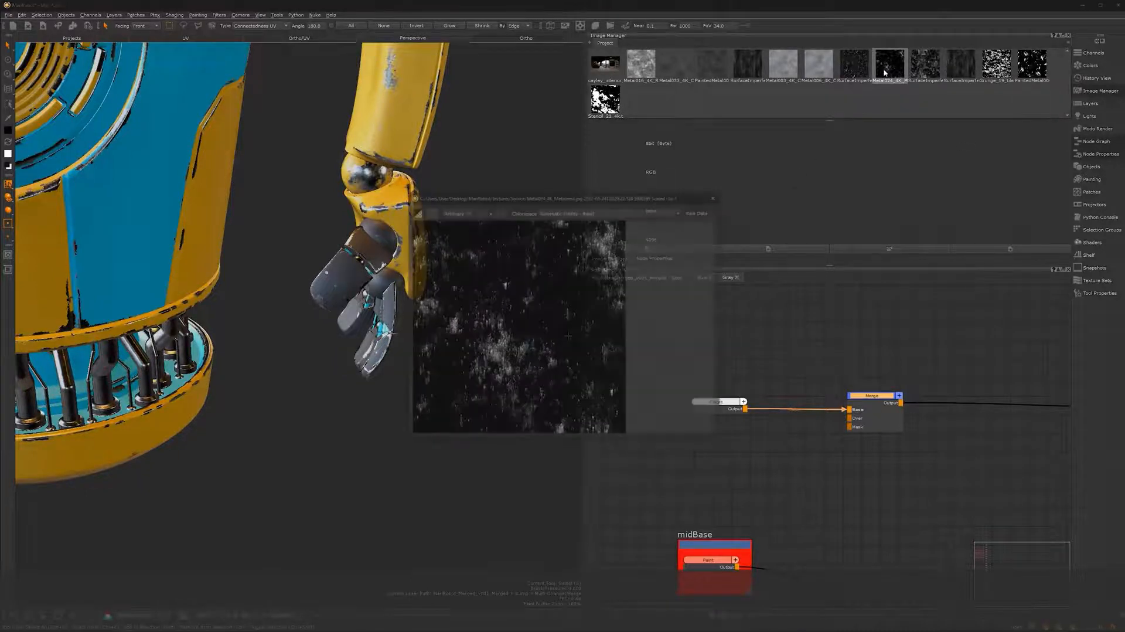
click(715, 198)
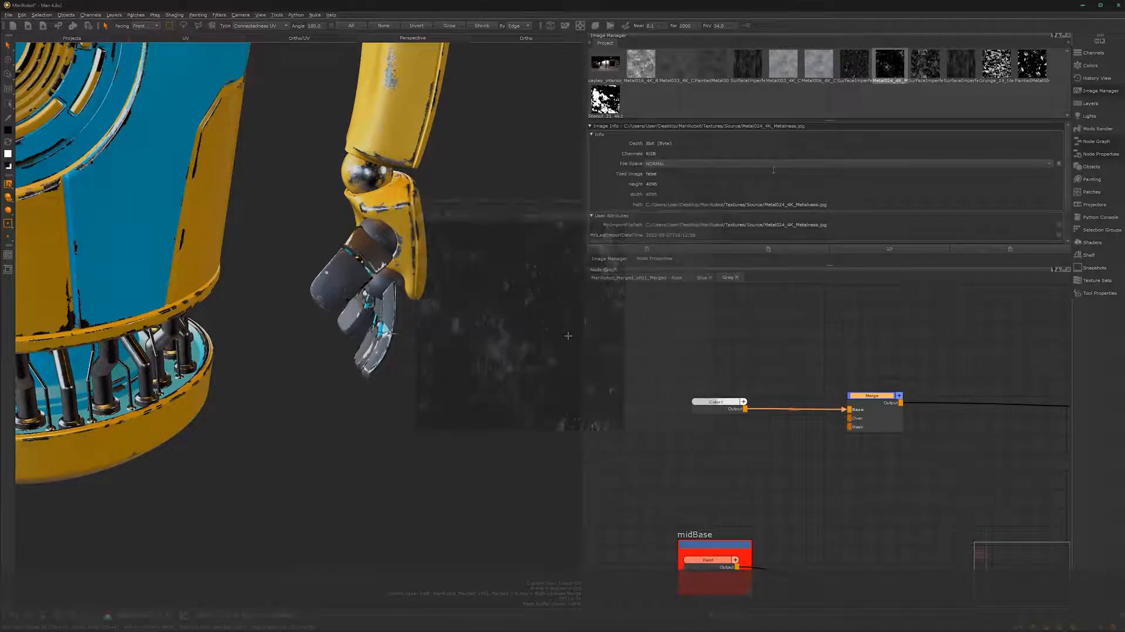
click(961, 74)
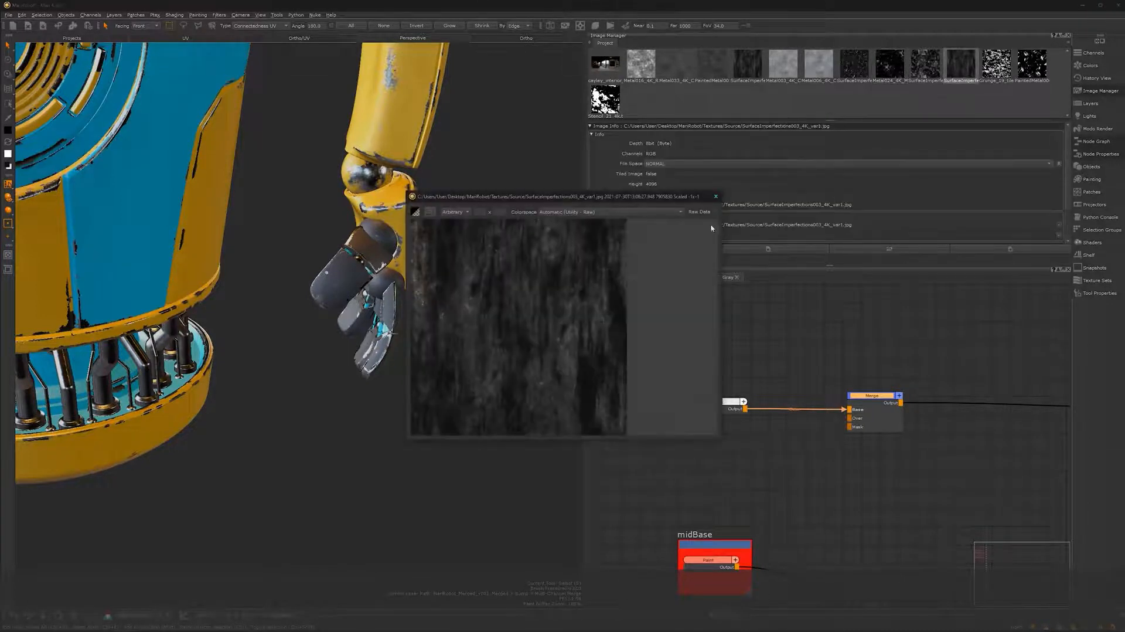
click(715, 197)
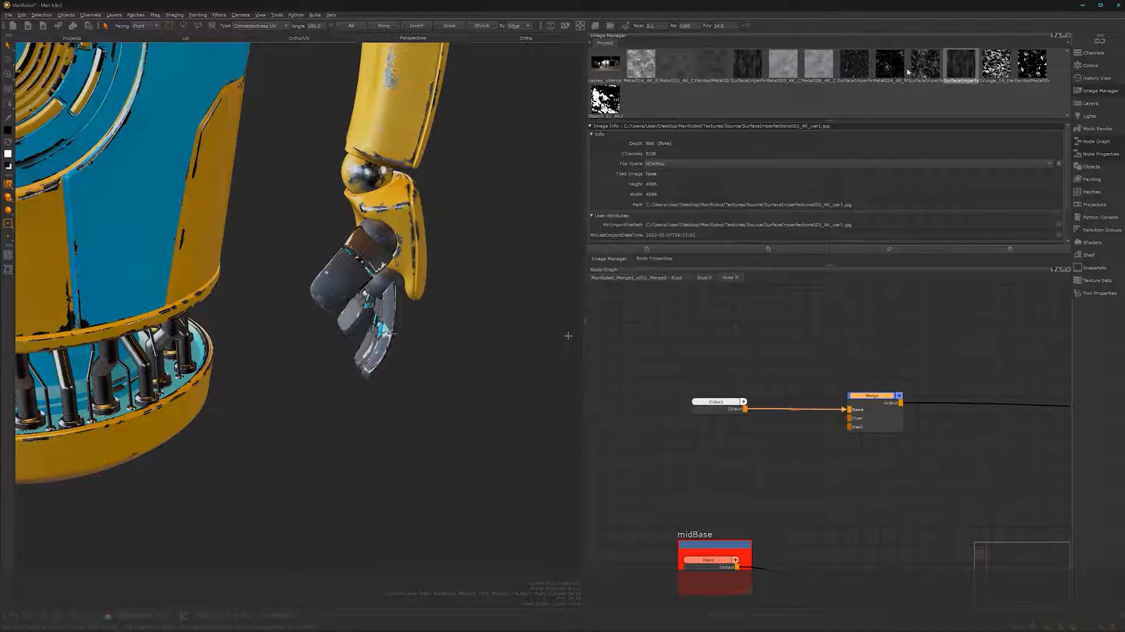
double_click(927, 66)
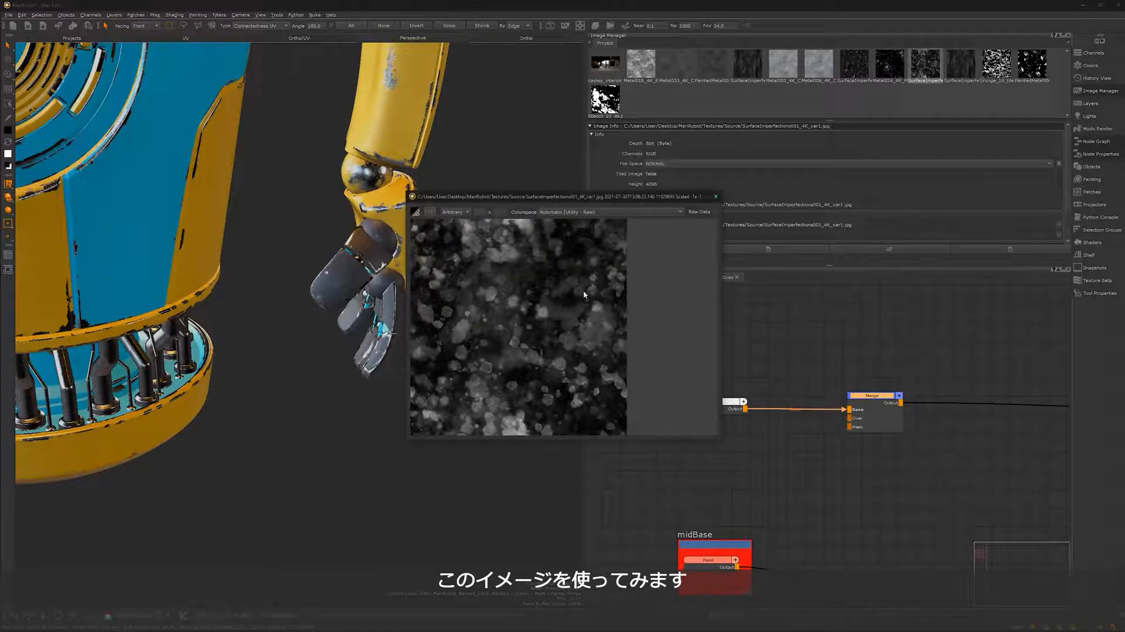
click(715, 197)
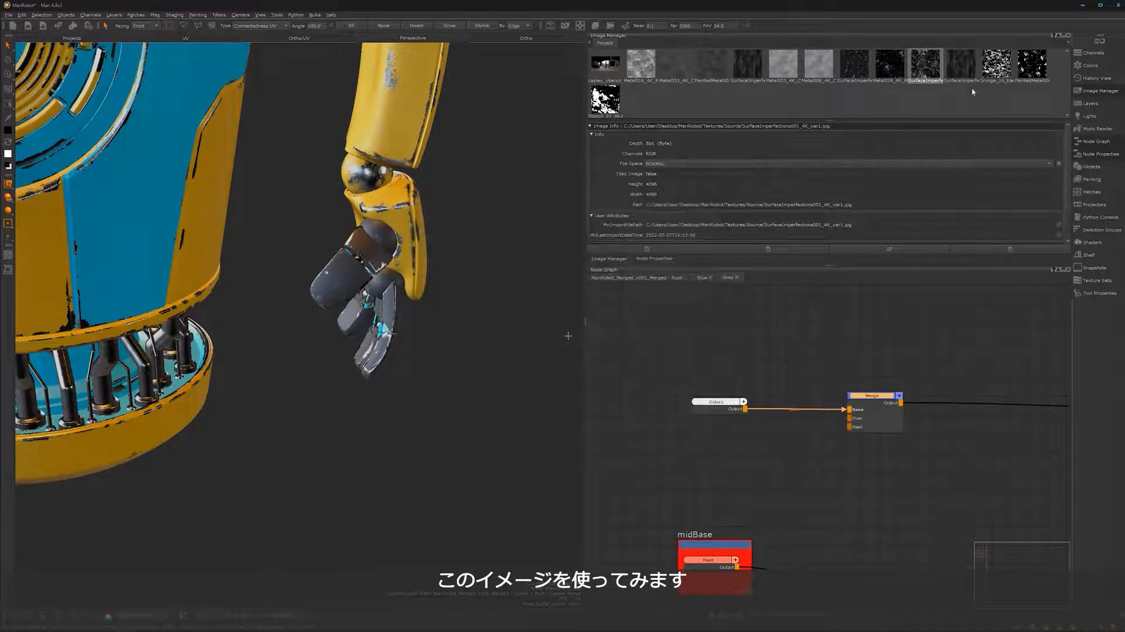
drag(927, 63, 882, 400)
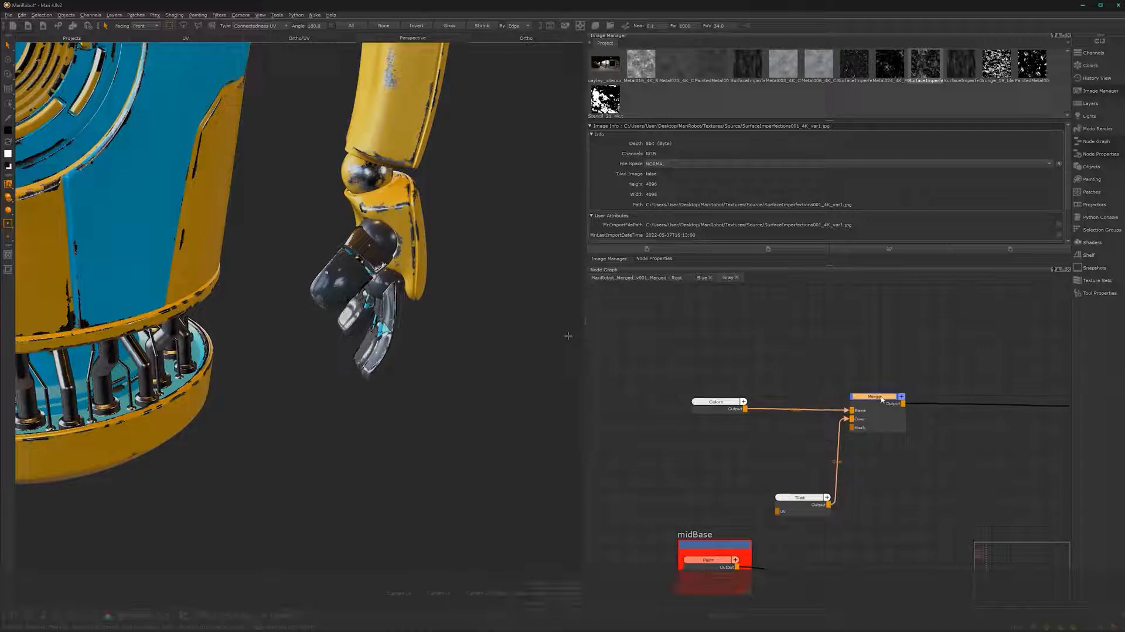
Step: Set the roughness Merge node's mode to Screen and inspect the breakup on the gray fingers
double_click(883, 402)
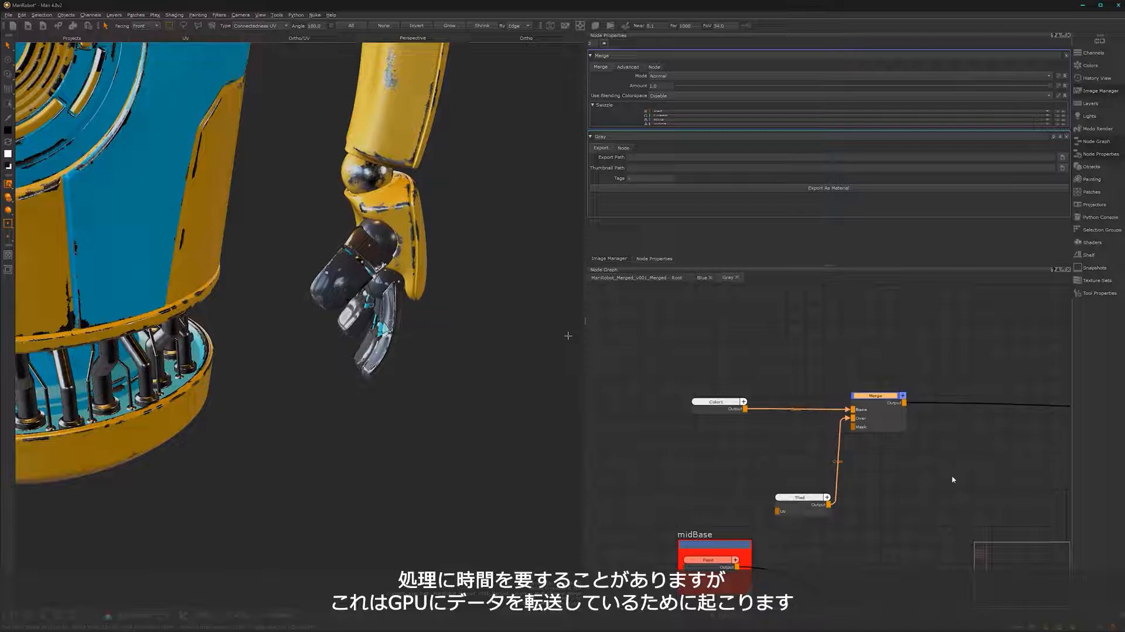
drag(926, 470, 890, 403)
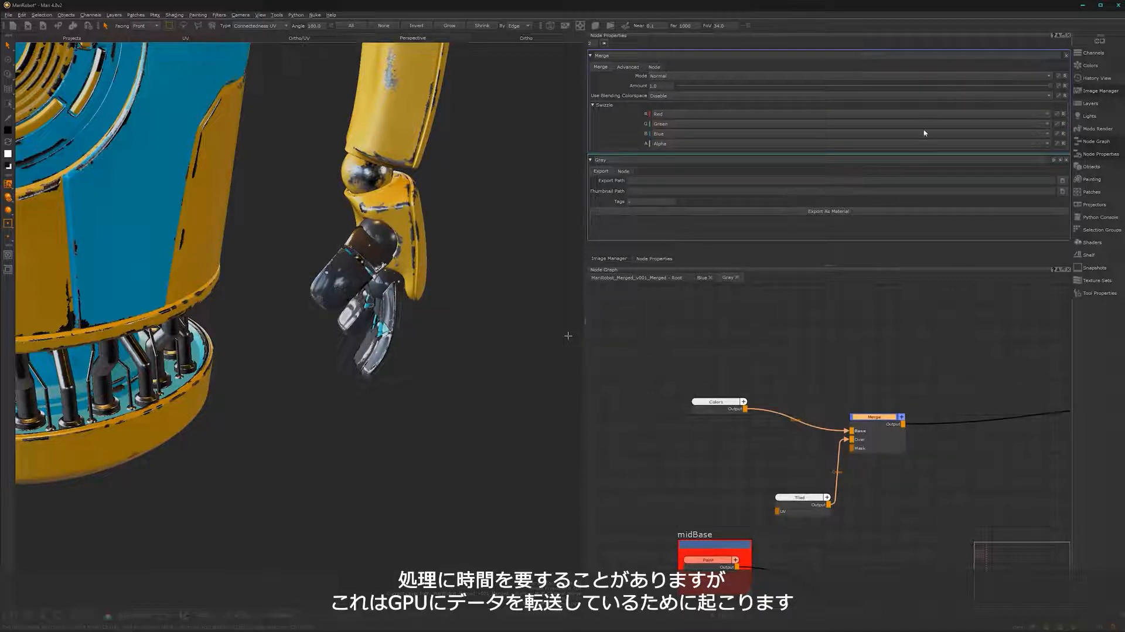
click(982, 79)
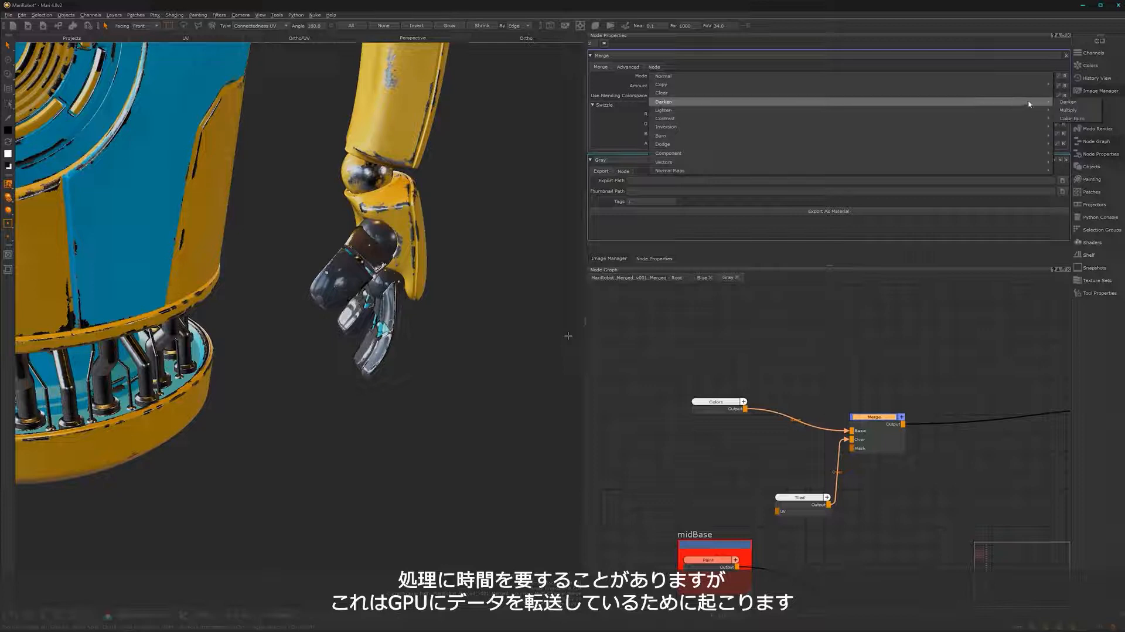
mouse_move(1035, 110)
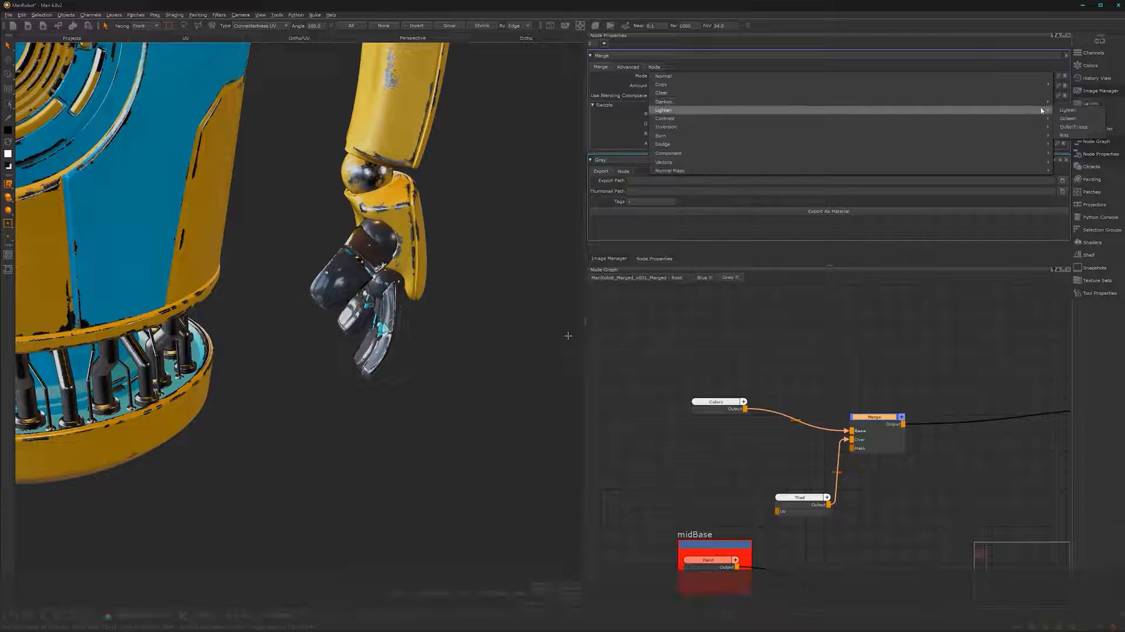
click(1074, 118)
alt+drag(343, 375, 364, 416)
alt+right_drag(391, 452, 450, 439)
alt+middle_drag(403, 465, 341, 317)
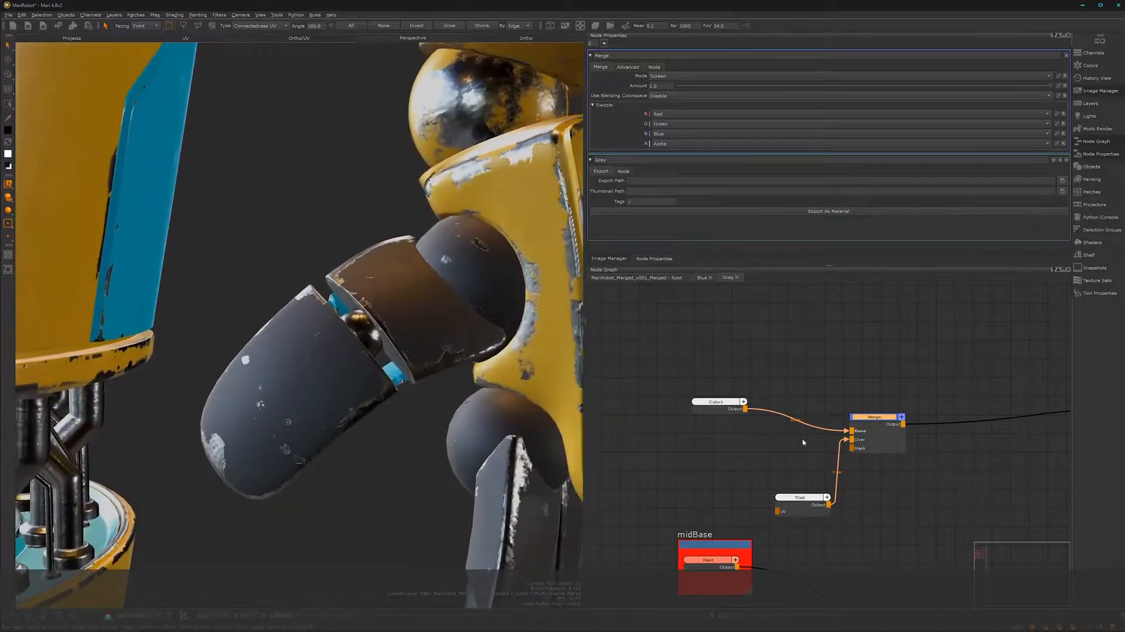
Step: Set the roughness Tiled node's U Repeat and V Repeat to 4 and inspect the breakup on the gray fingers
click(806, 499)
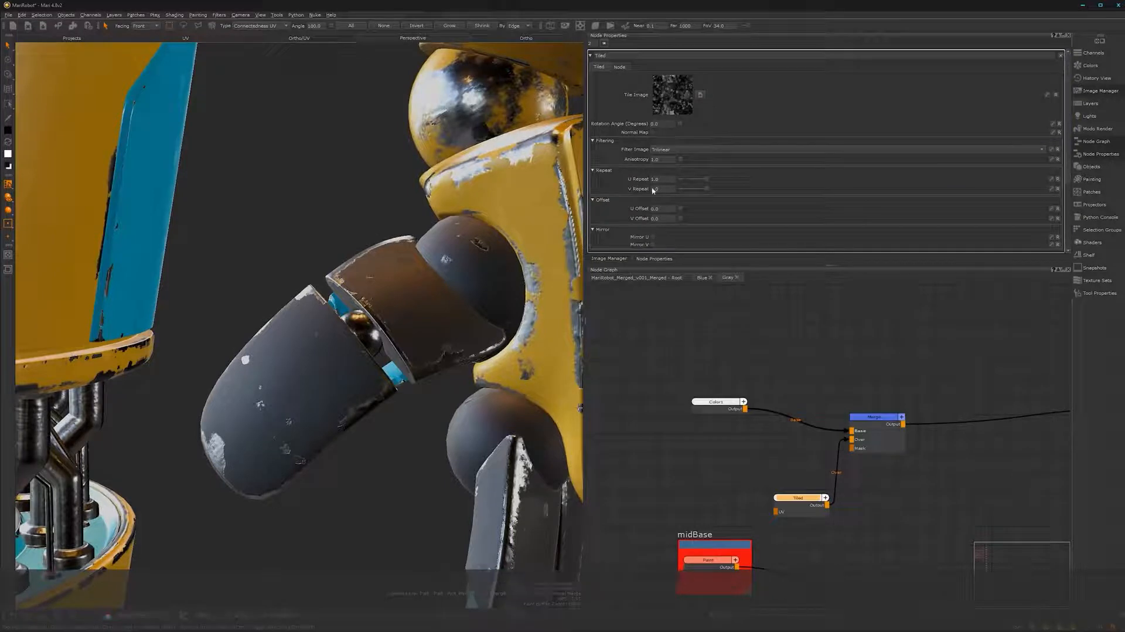
drag(663, 180, 645, 179)
text(4)
key(Tab)
text(4)
key(Return)
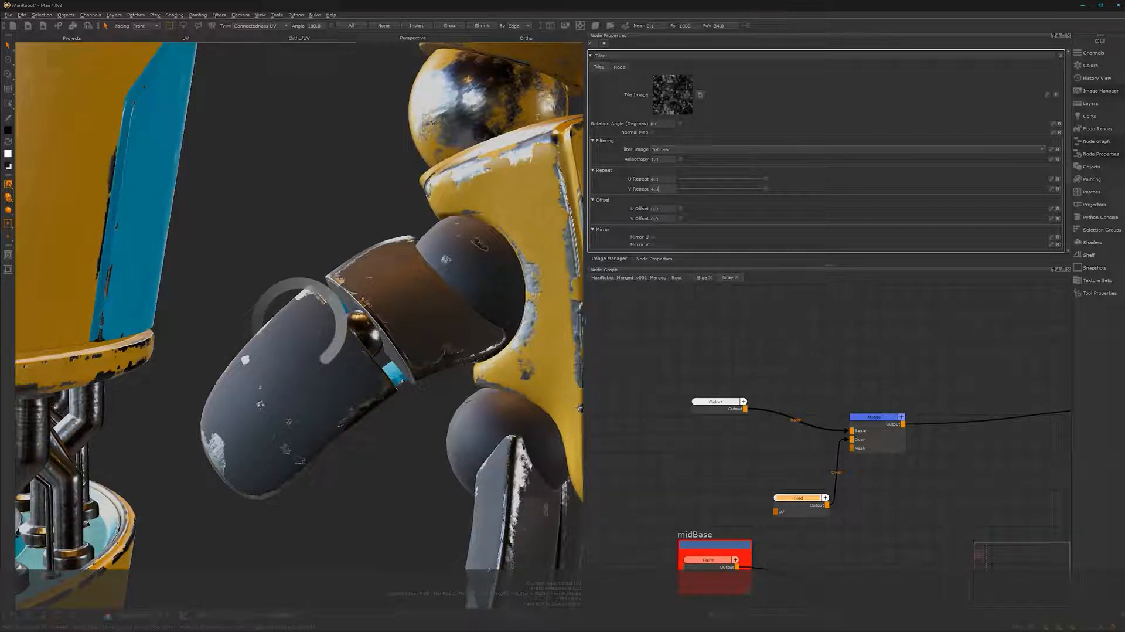
click(391, 382)
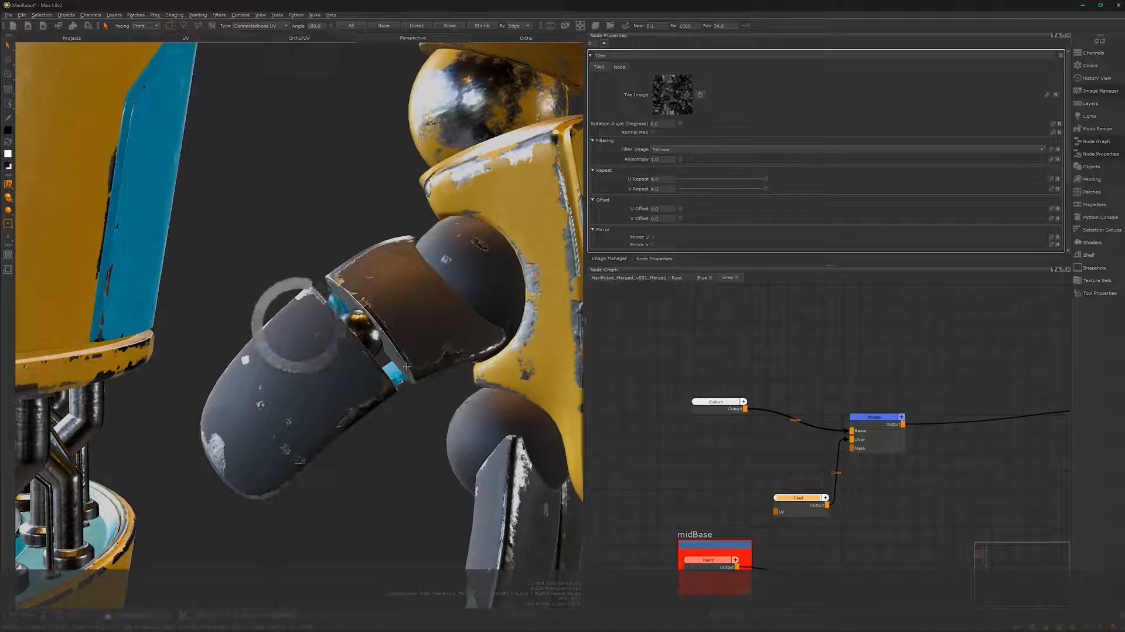
alt+drag(406, 367, 351, 391)
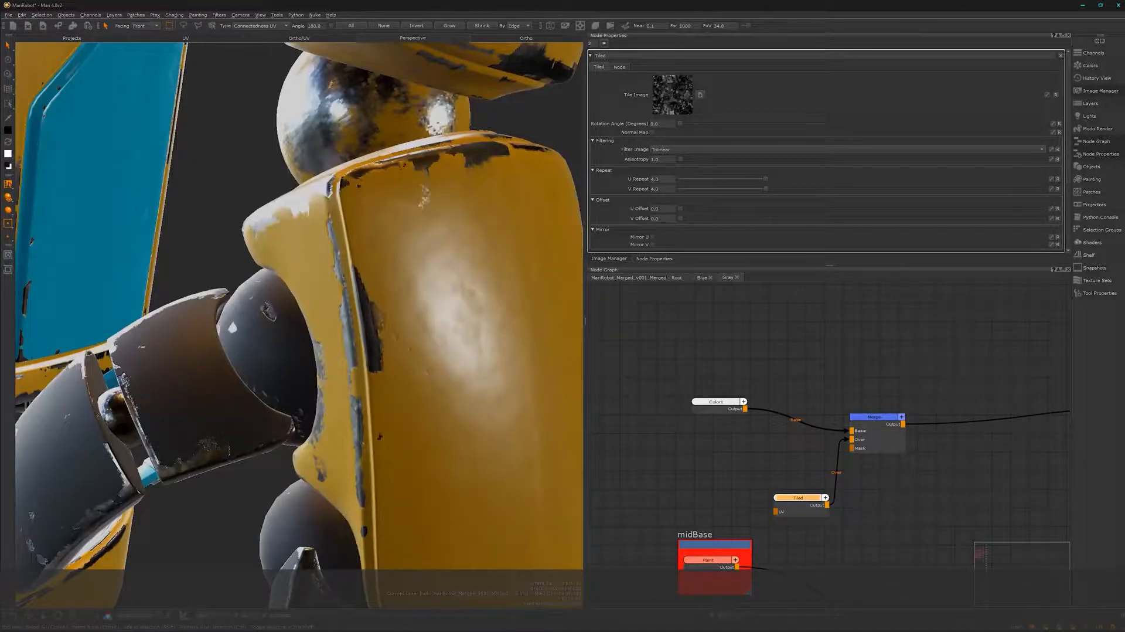
alt+drag(247, 423, 310, 423)
mouse_move(310, 423)
alt+right_down()
mouse_move(342, 413)
mouse_move(327, 423)
alt+right_up()
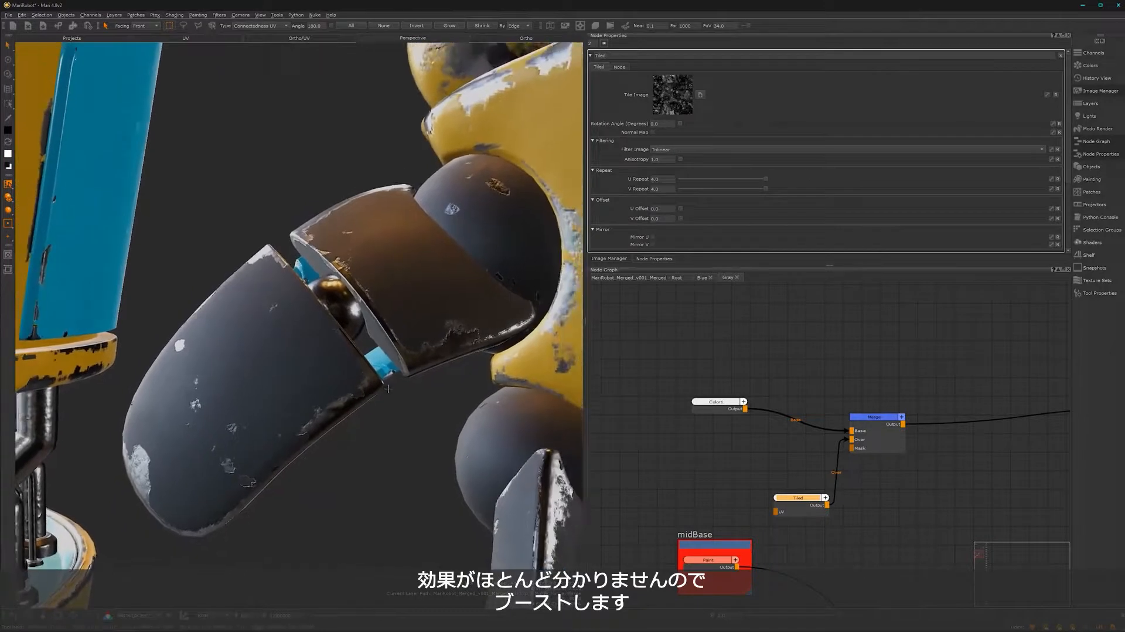
alt+right_drag(388, 389, 311, 393)
alt+drag(310, 393, 357, 397)
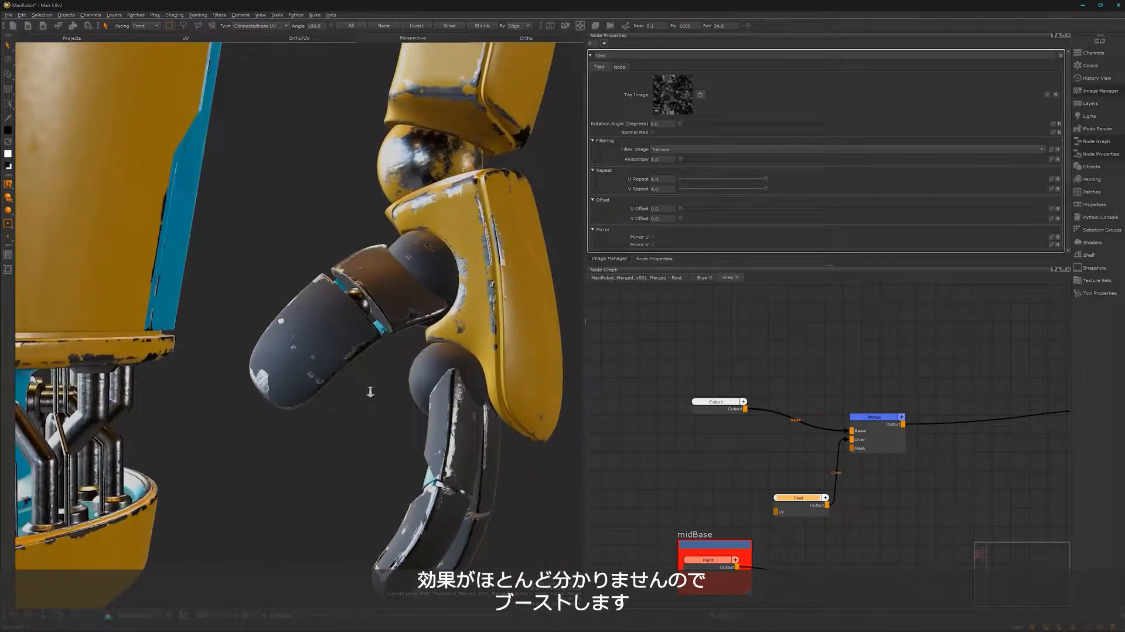
alt+right_drag(362, 395, 387, 396)
Step: Insert a Levels node after the roughness Merge, open its properties and space it out in the graph
drag(880, 448, 885, 429)
key(Tab)
text(leve)
click(942, 481)
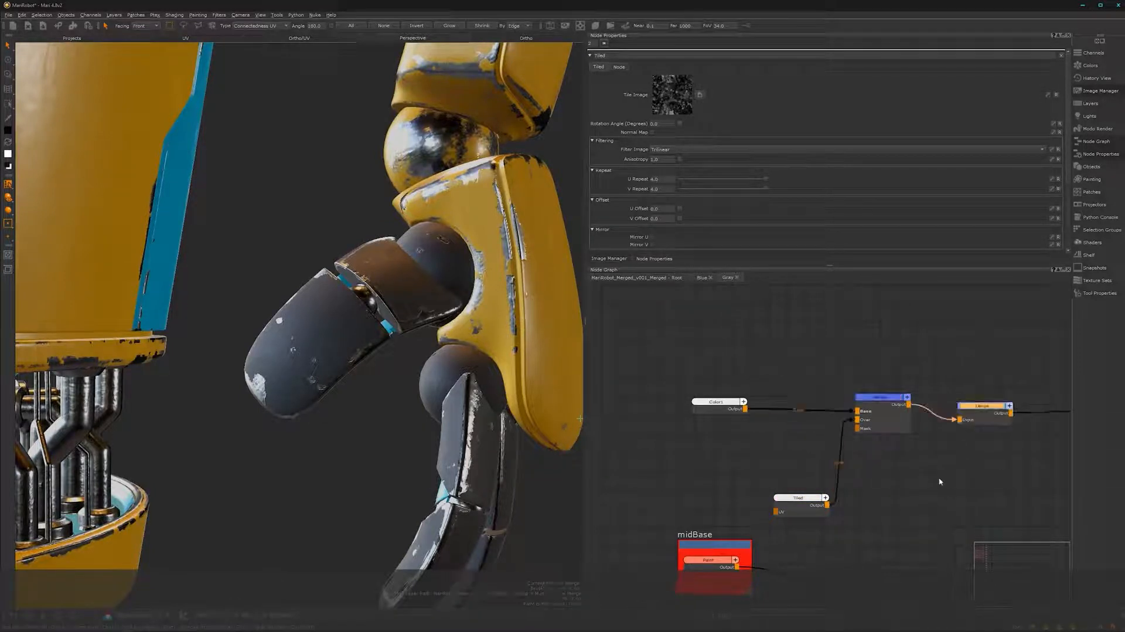
drag(979, 403, 979, 401)
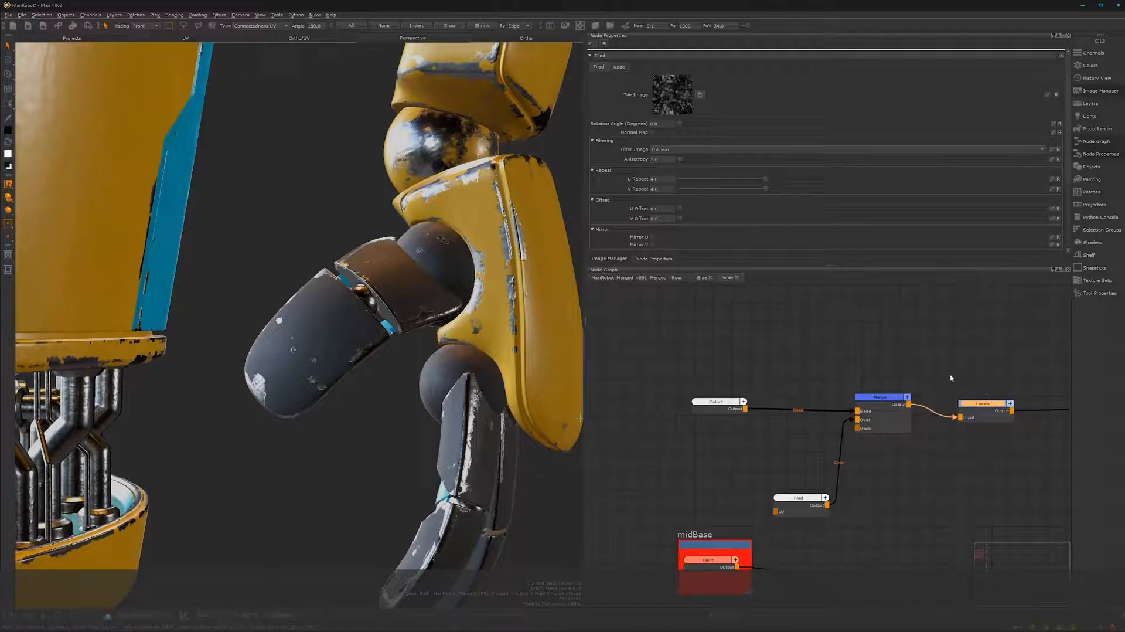
double_click(988, 410)
drag(982, 404, 994, 382)
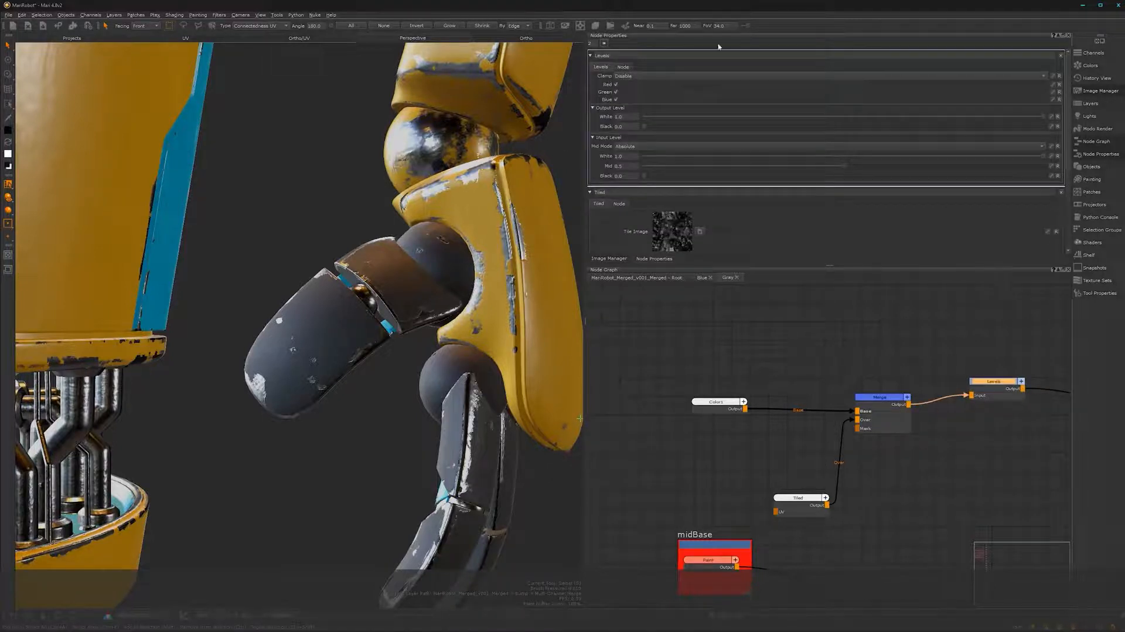
Step: Boost the roughness contrast by setting the Levels input Mid to about 0.565, Black to about 0.057 and White to about 0.819
mouse_move(848, 169)
mouse_down()
mouse_move(926, 173)
mouse_move(885, 189)
mouse_up()
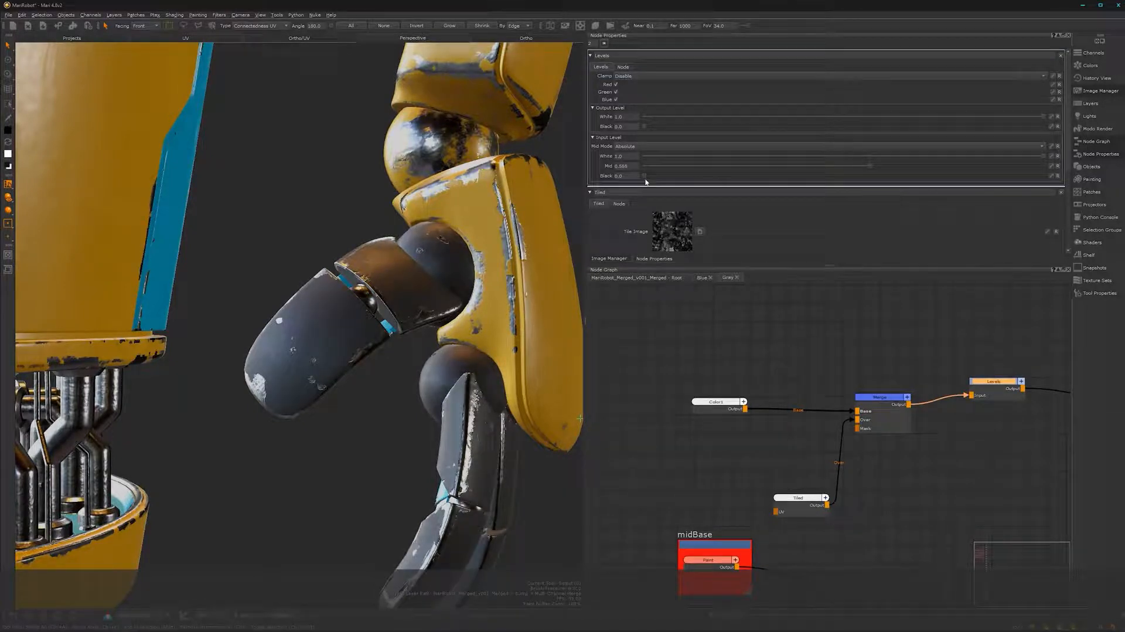
mouse_move(644, 177)
mouse_down()
mouse_move(730, 176)
mouse_move(664, 183)
mouse_up()
drag(1046, 154, 969, 167)
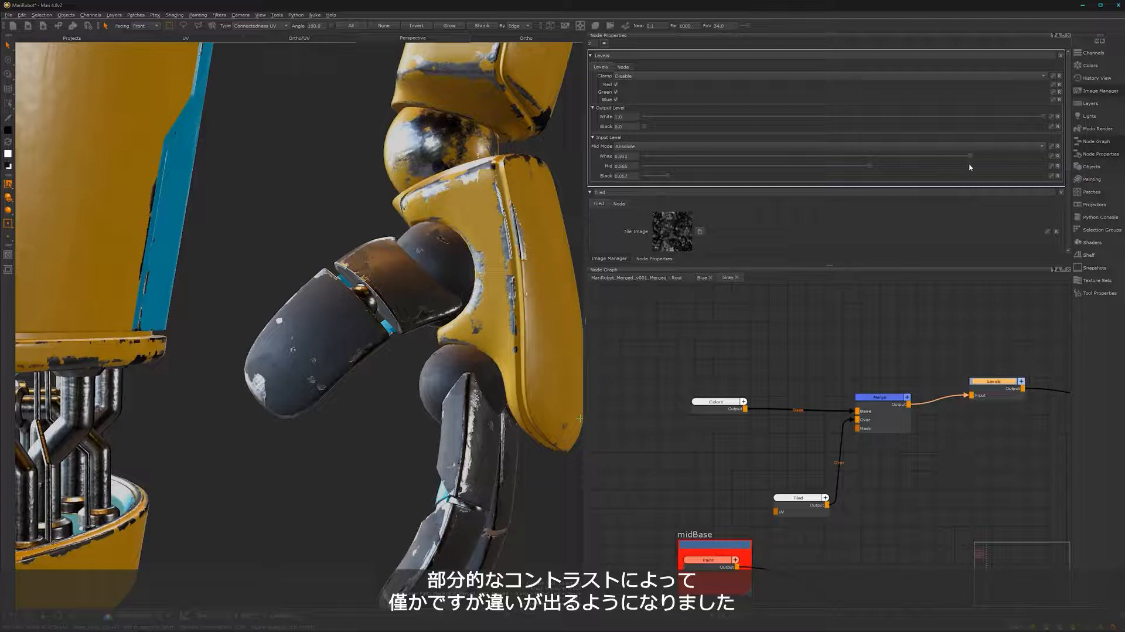
alt+drag(366, 369, 292, 383)
alt+right_drag(385, 349, 329, 311)
alt+drag(329, 311, 383, 325)
Step: Insert a Merge node after the midBase Paint node, with the paint feeding Base and the Tiled texture connected to Over
alt+right_drag(888, 556, 854, 468)
alt+middle_drag(854, 468, 783, 359)
alt+right_drag(854, 459, 637, 469)
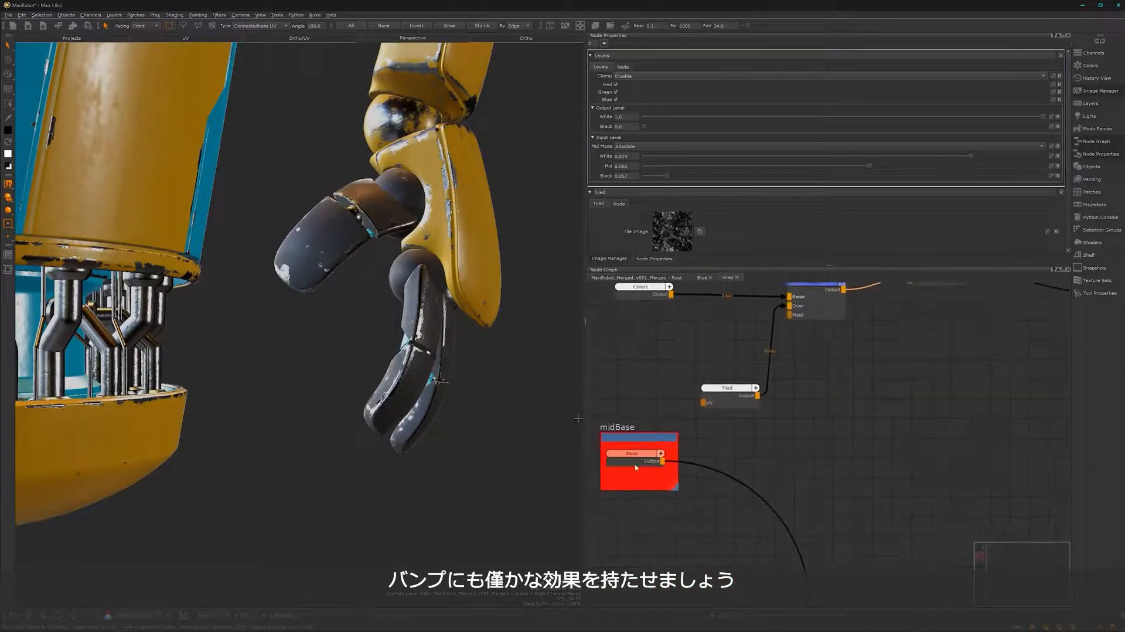
click(639, 457)
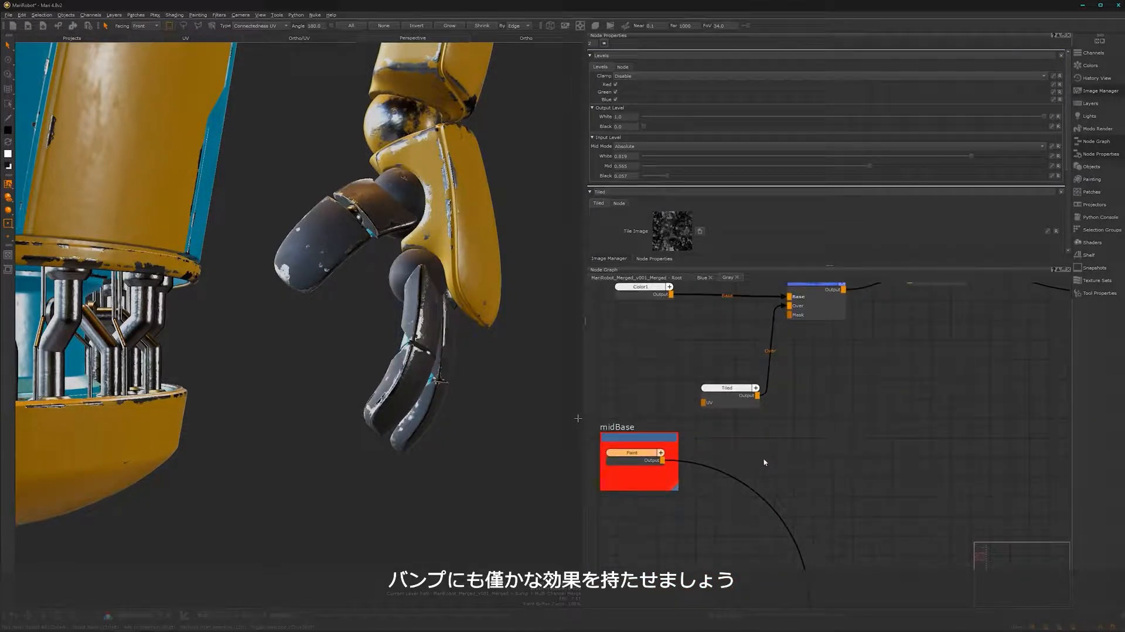
key(m)
mouse_move(745, 443)
mouse_down()
mouse_move(855, 456)
mouse_move(843, 451)
mouse_up()
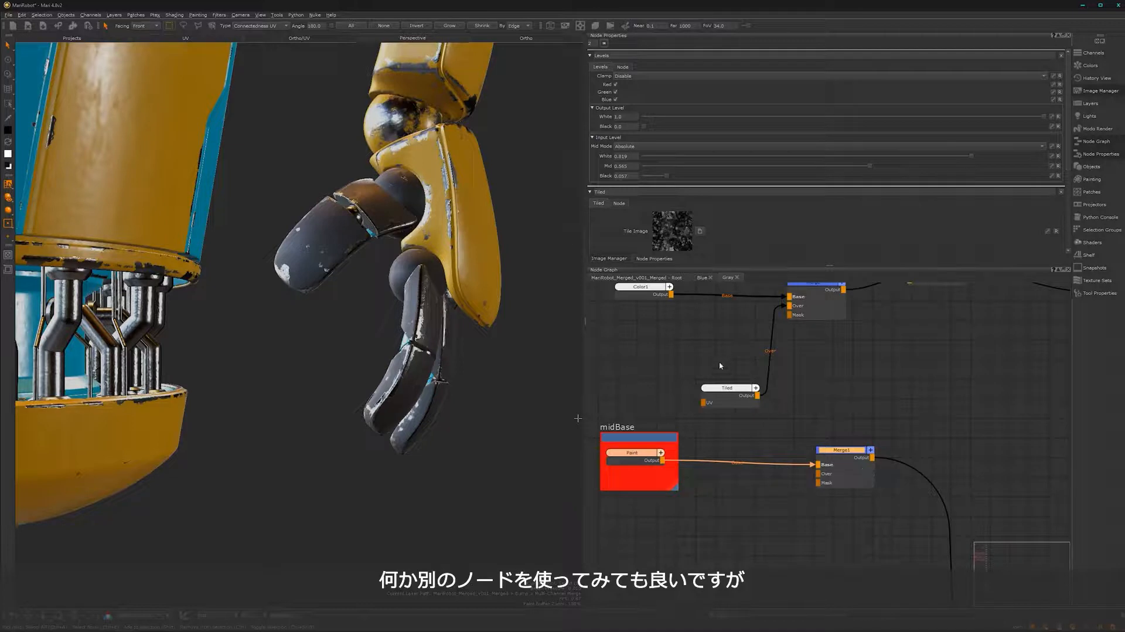
drag(758, 397, 845, 453)
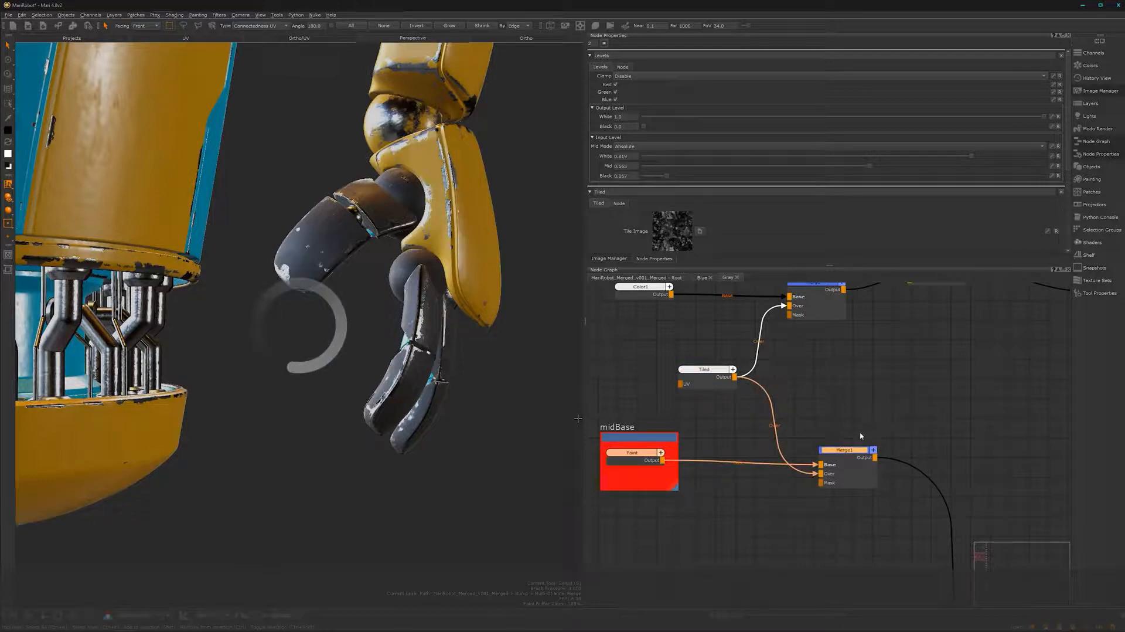
Step: Set the midBase Merge node's mode to Screen and inspect the bump effect on the gray fingers
double_click(861, 451)
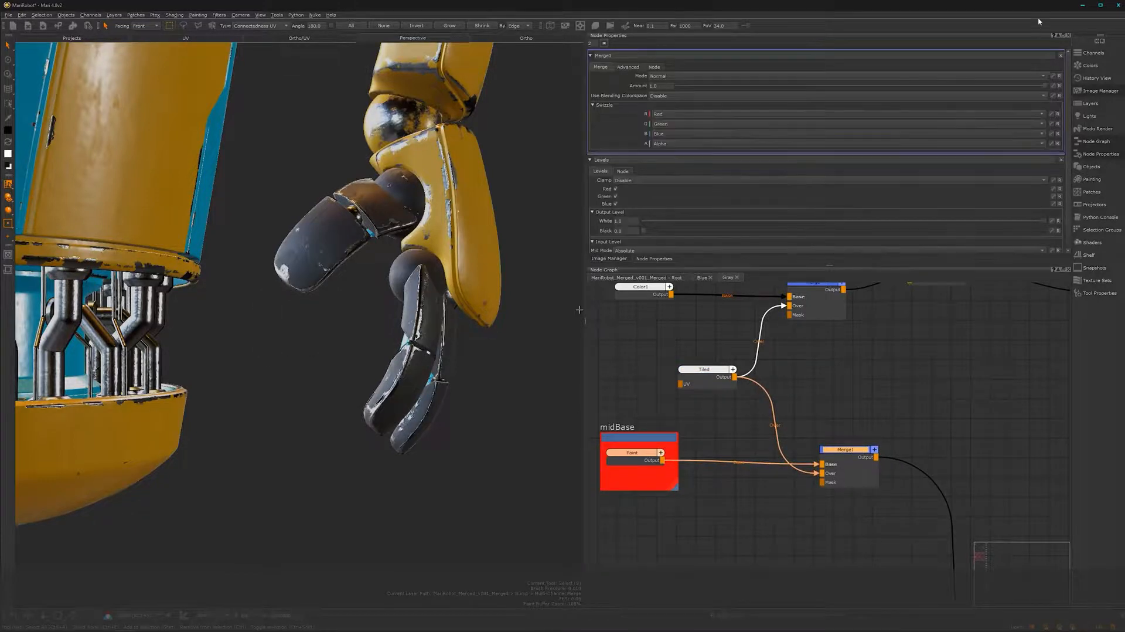
click(1024, 77)
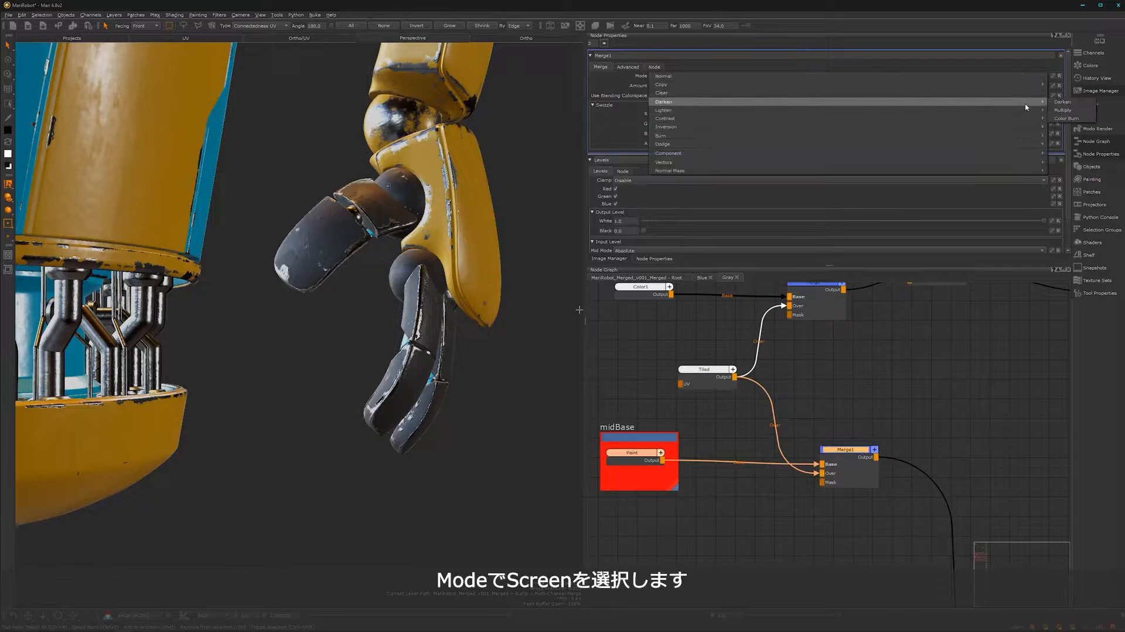
click(1062, 119)
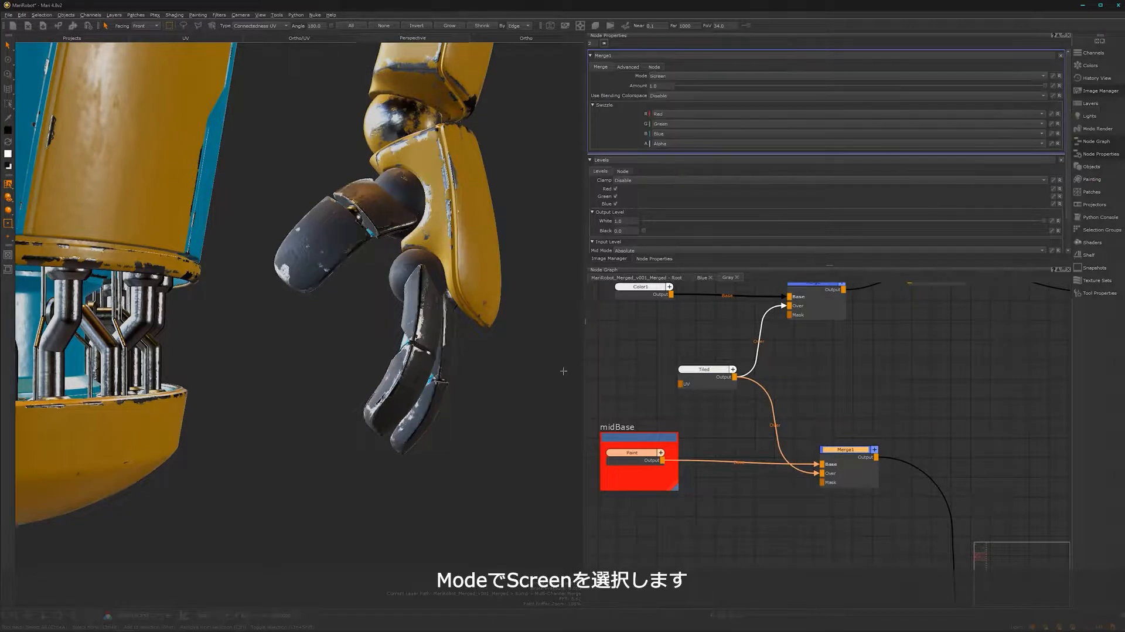
alt+right_drag(552, 370, 425, 259)
alt+middle_drag(425, 259, 353, 400)
alt+right_drag(353, 400, 367, 337)
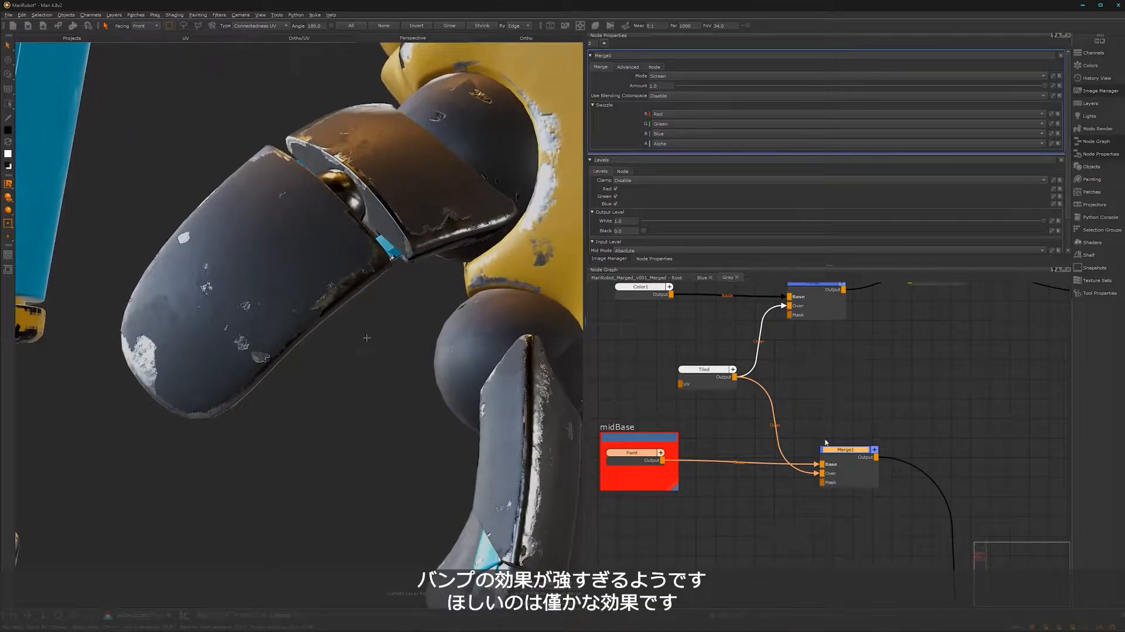
Step: Reduce the midBase Merge node's Amount to about 0.549 and check the subtler bump on the fingers and whole arm
drag(1047, 87, 783, 95)
drag(788, 92, 804, 92)
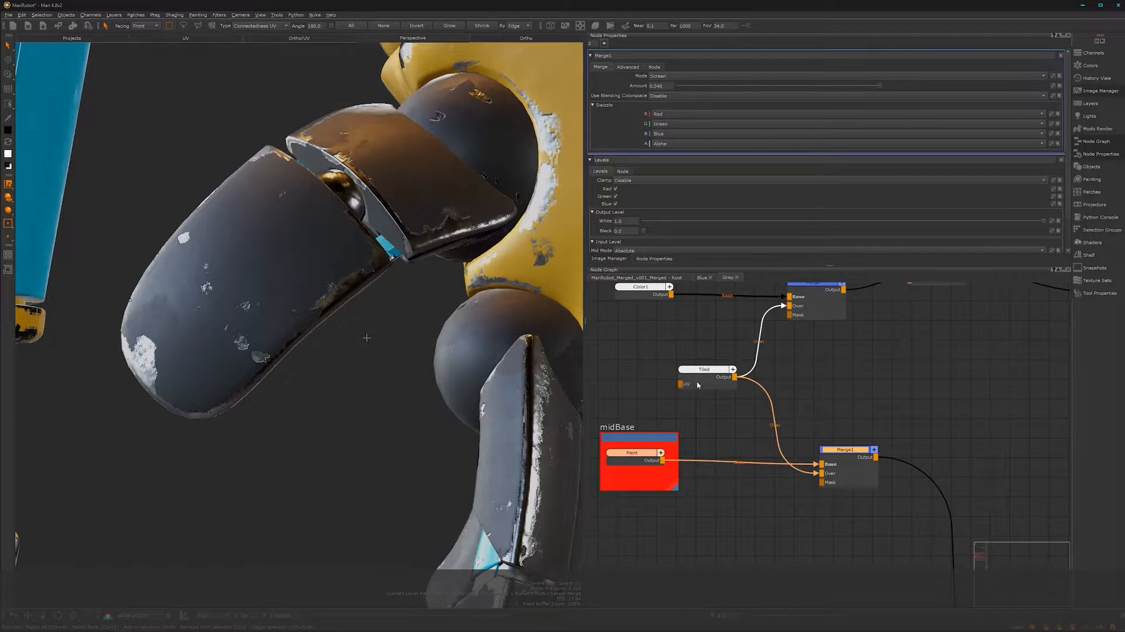
alt+drag(355, 375, 332, 407)
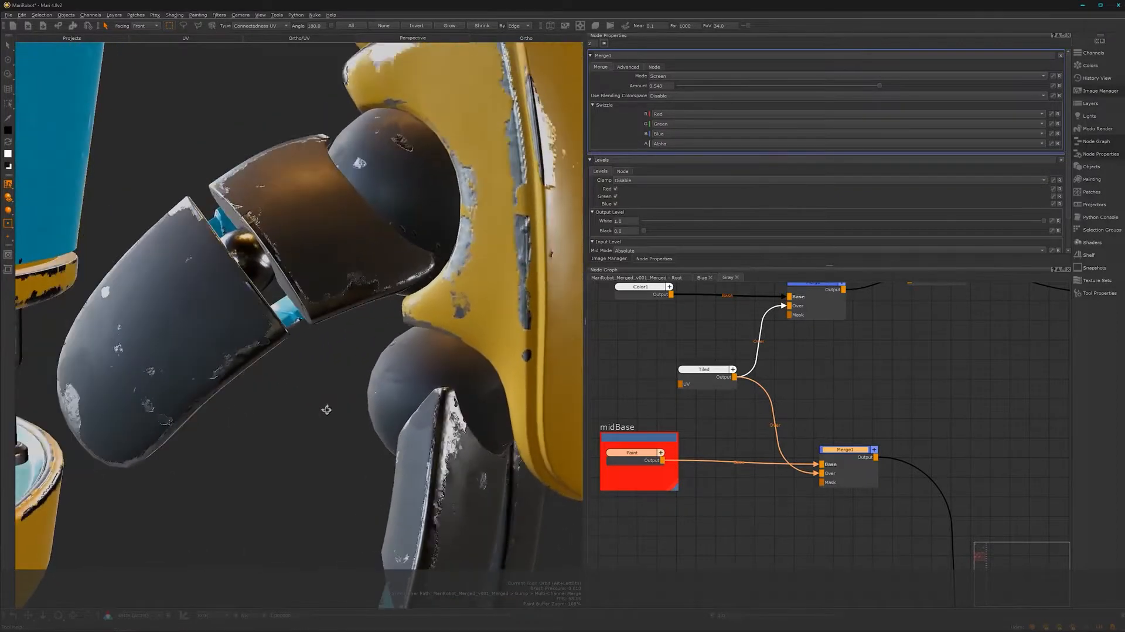
alt+right_drag(333, 406, 269, 436)
alt+middle_drag(269, 436, 418, 458)
alt+drag(392, 439, 423, 432)
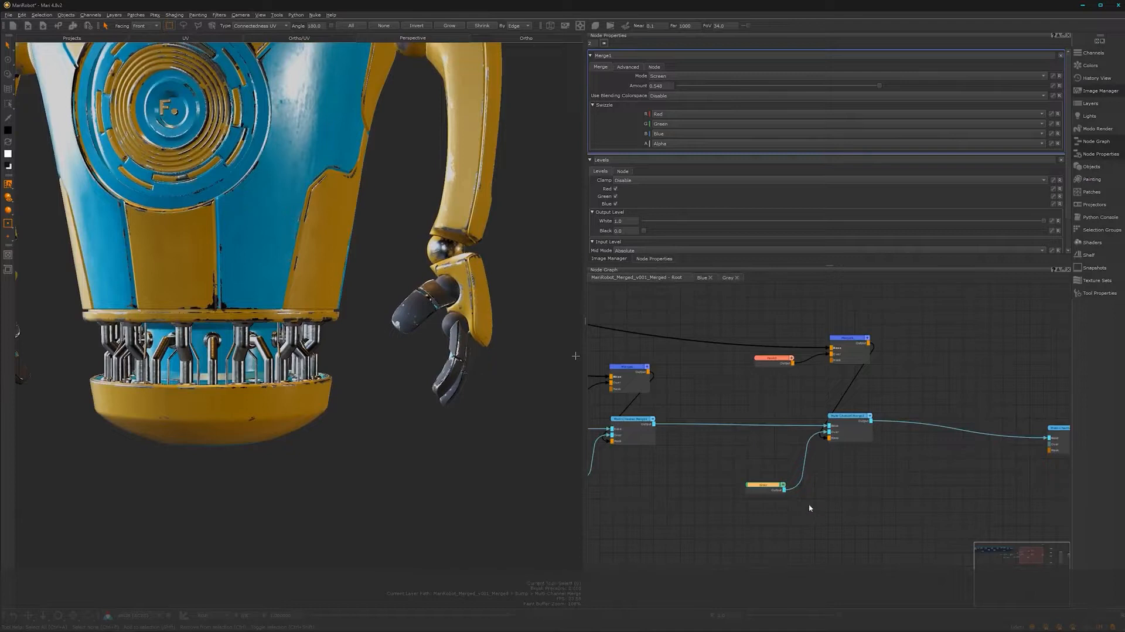
Step: Move the Gray material node farther from its Multi-Channel Merge in the root graph to make room between them
ctrl+middle_drag(809, 507, 858, 468)
alt+right_drag(859, 468, 864, 465)
alt+middle_drag(835, 491, 764, 487)
drag(699, 495, 677, 496)
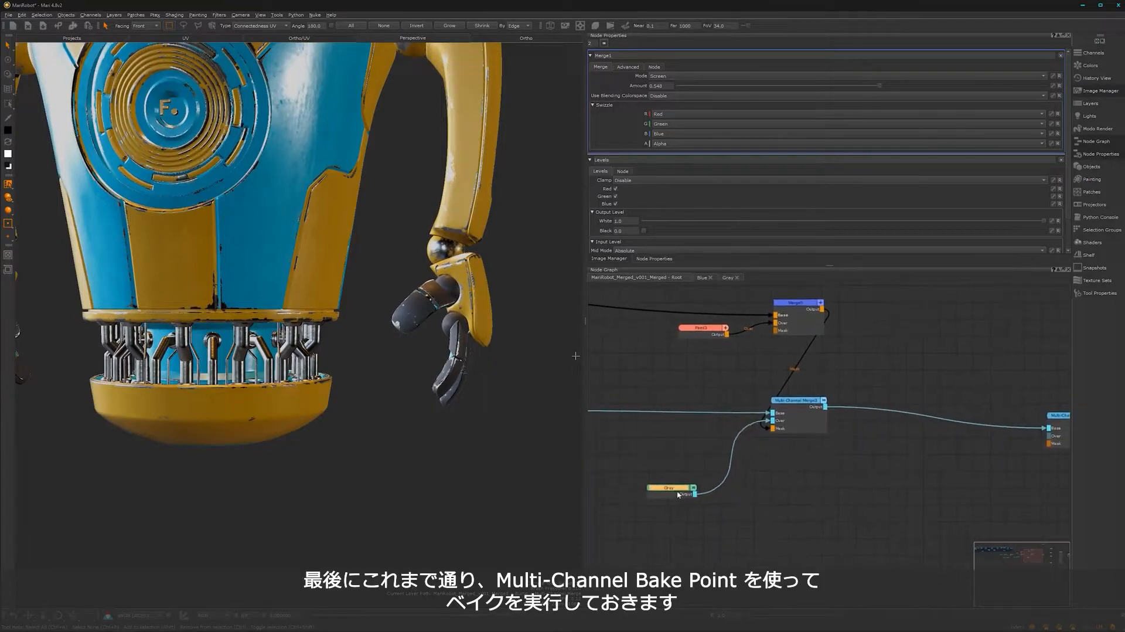
Step: Create a Multi-Channel Bake Point node for the Gray material, accepting the default creation settings
key(Tab)
text(b)
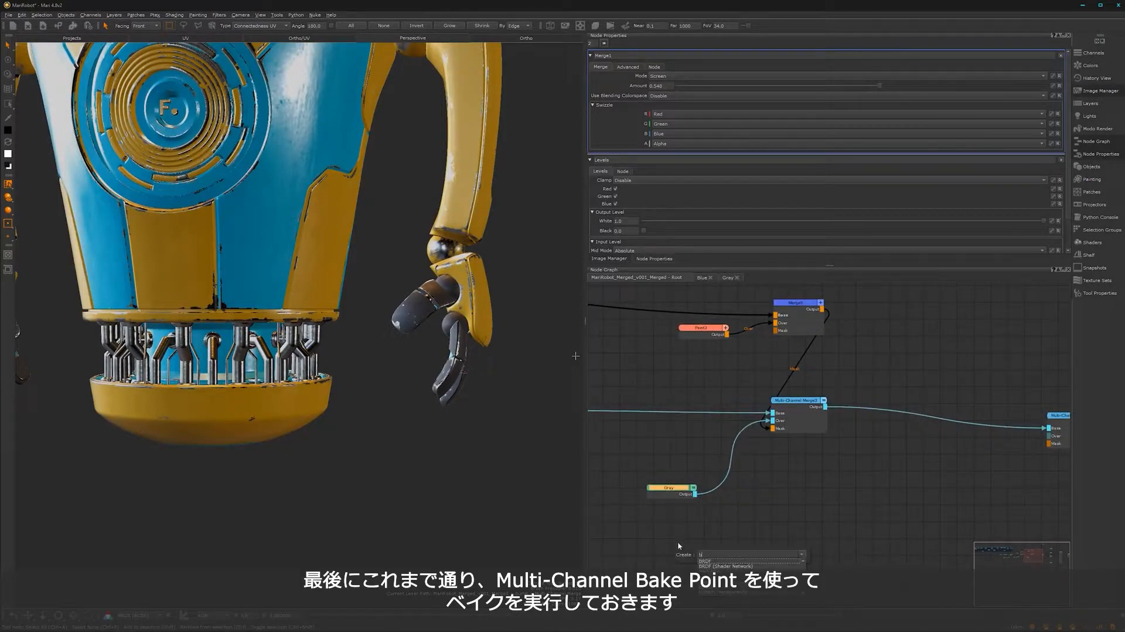
text(akel Bake Point)
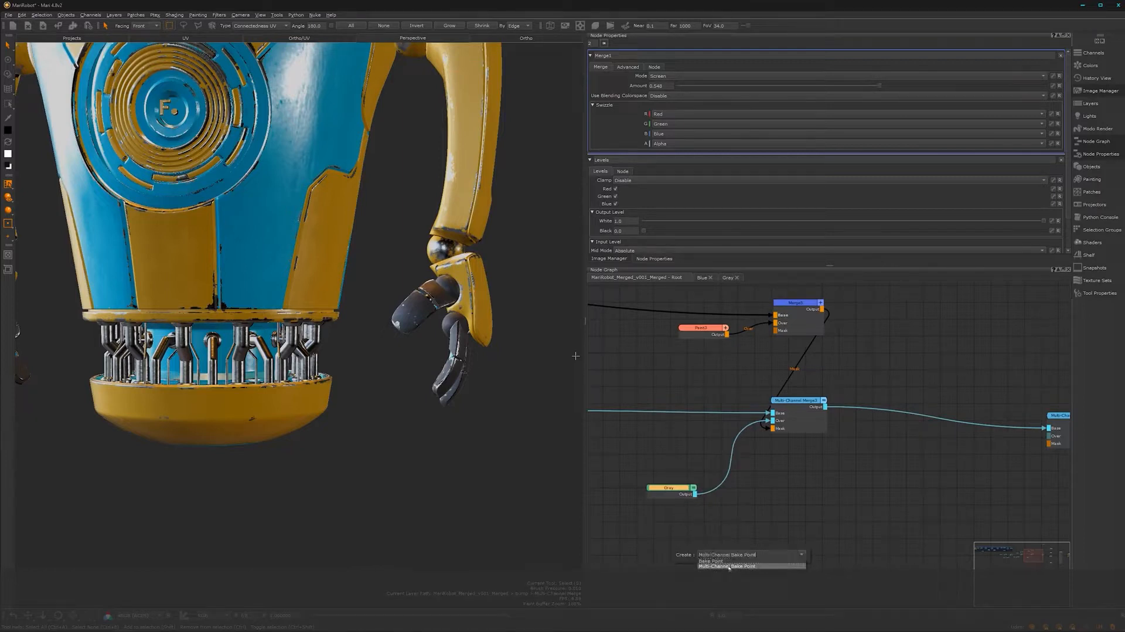
click(727, 565)
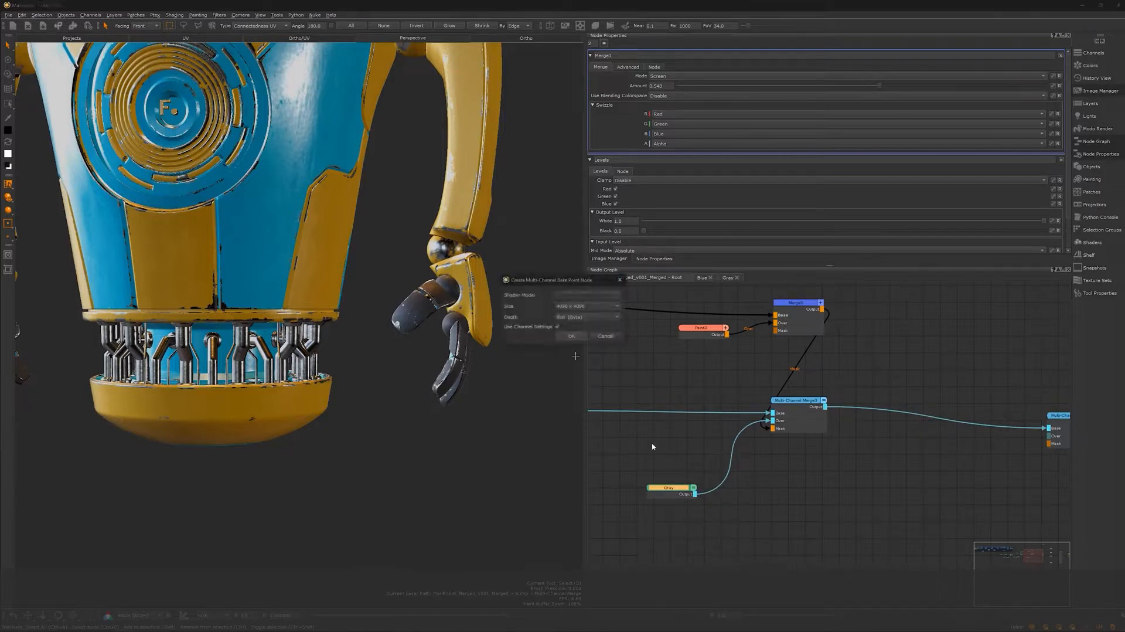
click(578, 333)
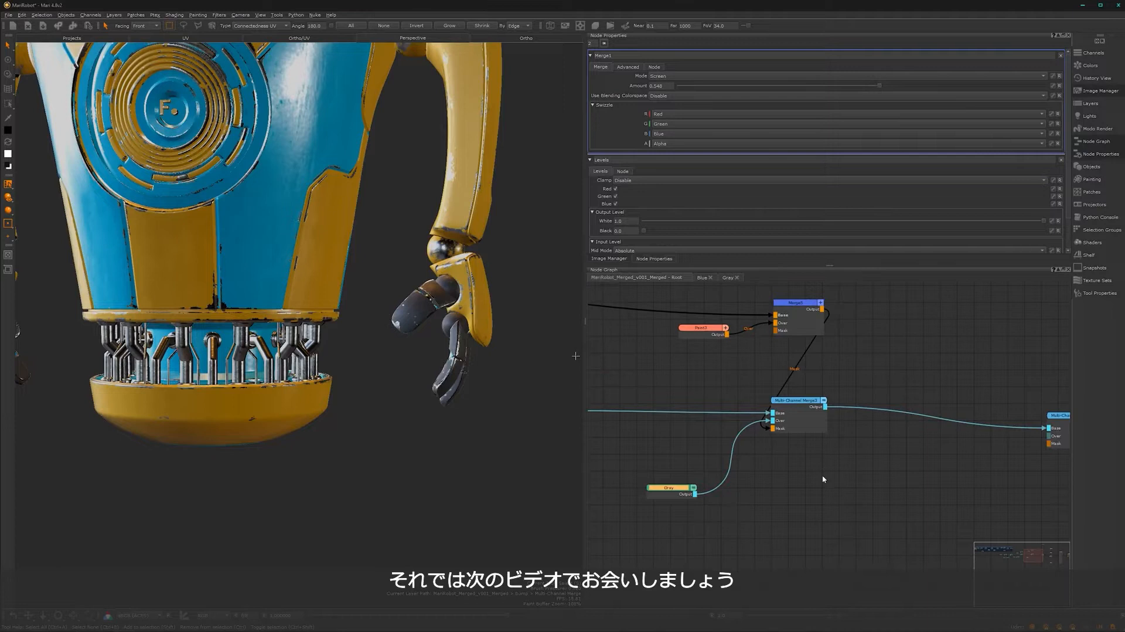